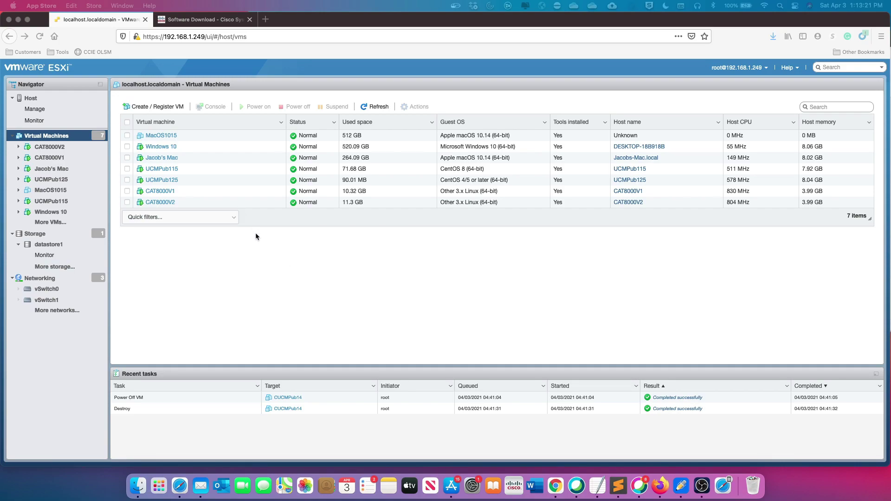
Switch to the Cisco Software Download tab and go back to the Downloads Home page
left_click(204, 19)
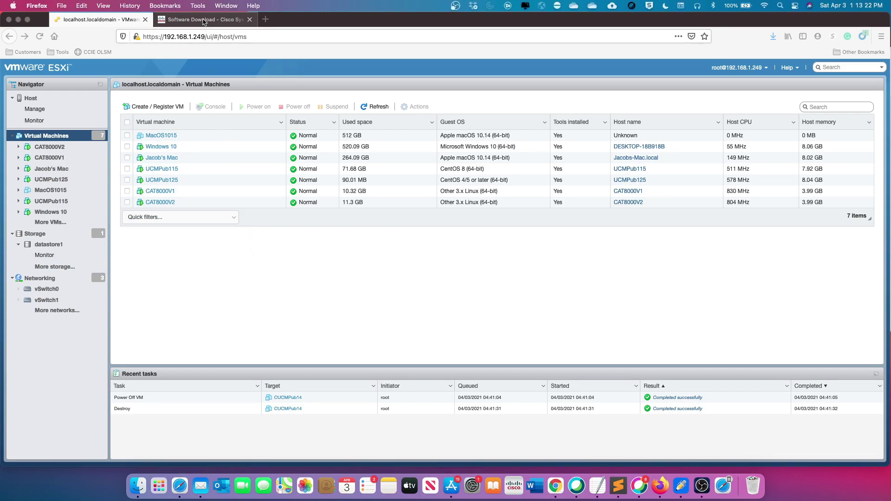
scroll(231, 231, "up", 5)
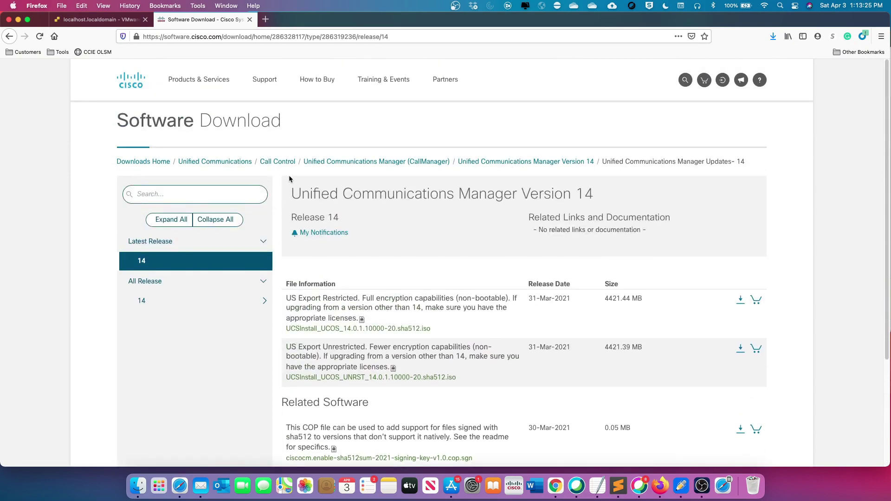
left_click(144, 161)
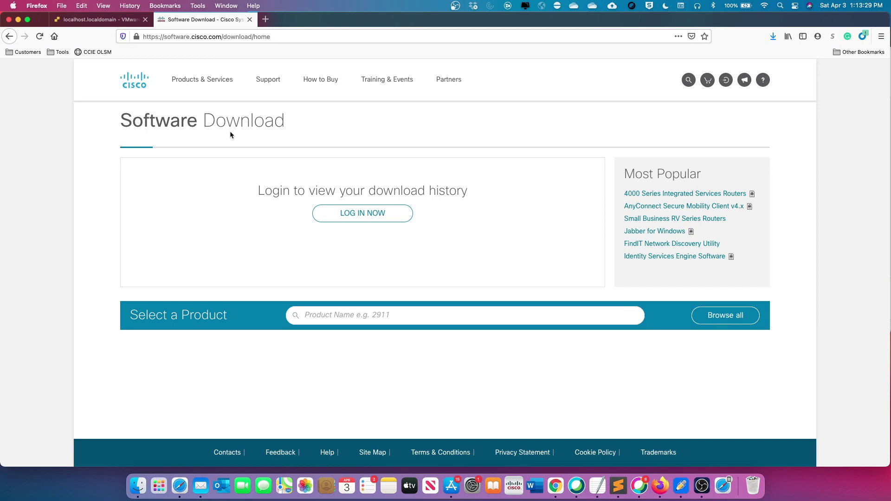
Search 'callman', choose Unified Communications Manager (CallManager), and open Version 14
left_click(335, 312)
type("callaman")
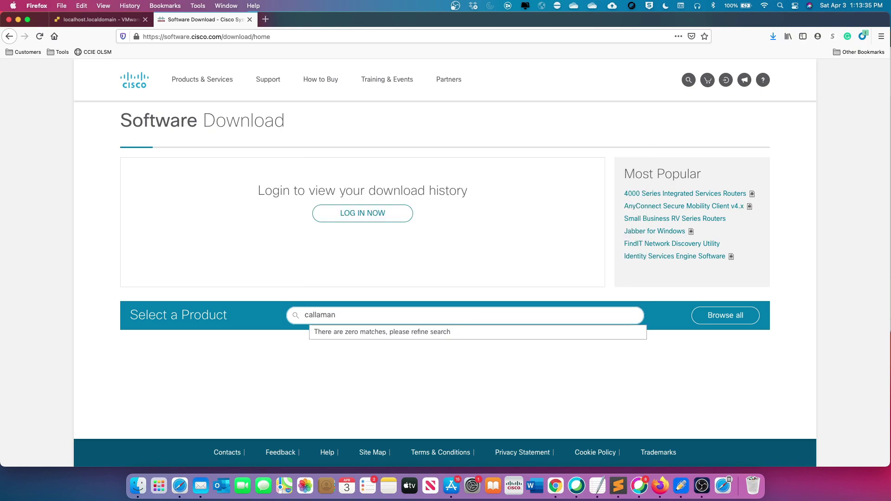
key("BackSpace")
key("BackSpace")
key("BackSpace")
key("BackSpace")
key("BackSpace")
type("la")
key("BackSpace")
type("man")
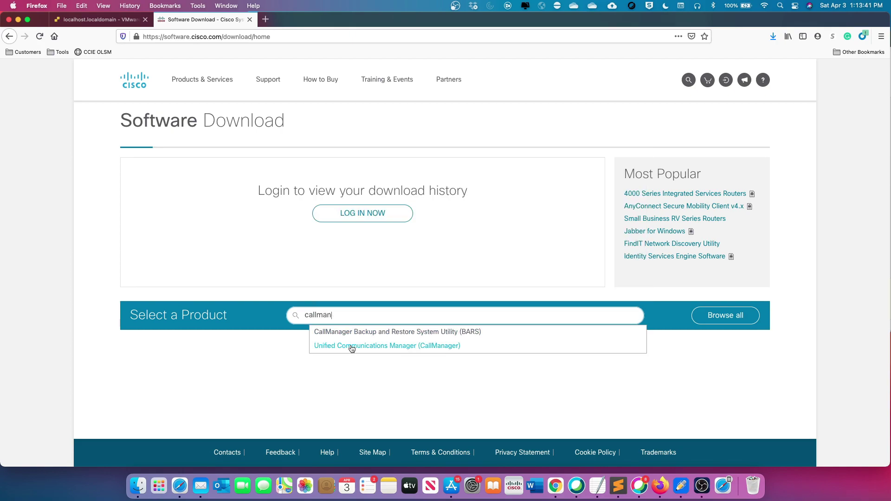
left_click(352, 349)
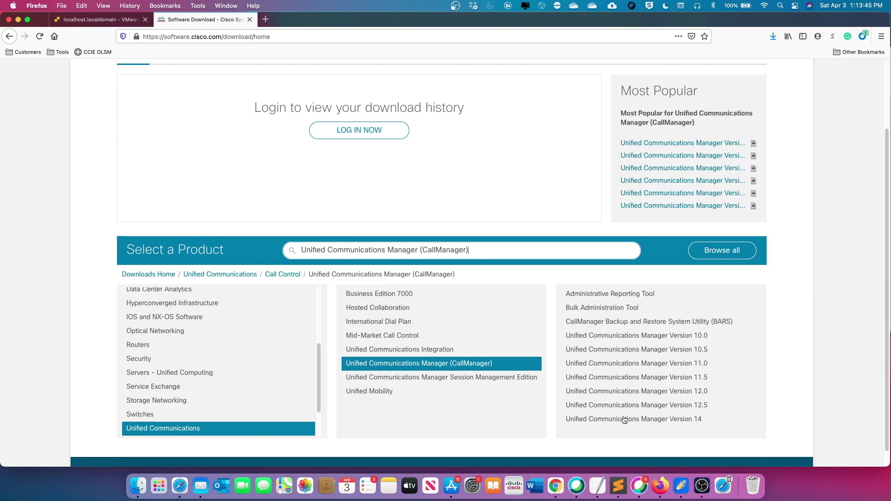
left_click(666, 421)
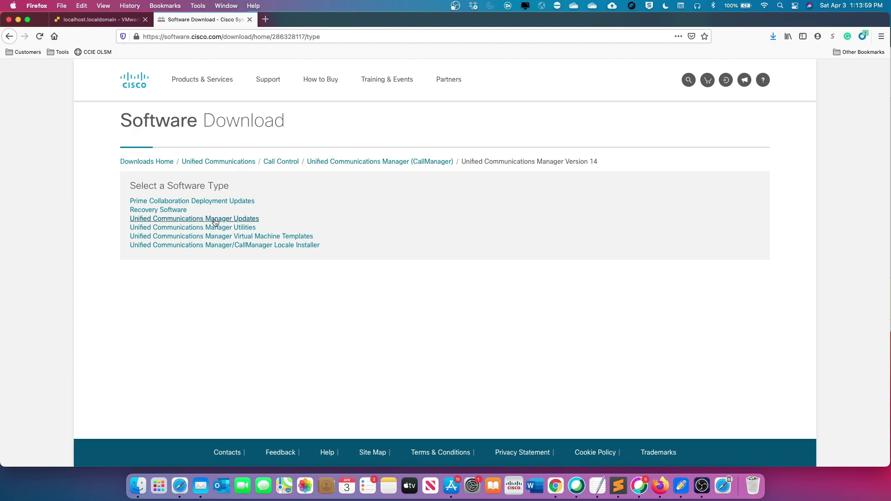
Open Unified Communications Manager Updates and browse the release 14 UCSInstall 14.0.1.10000-20 ISO files
left_click(215, 222)
scroll(410, 304, "down", 3)
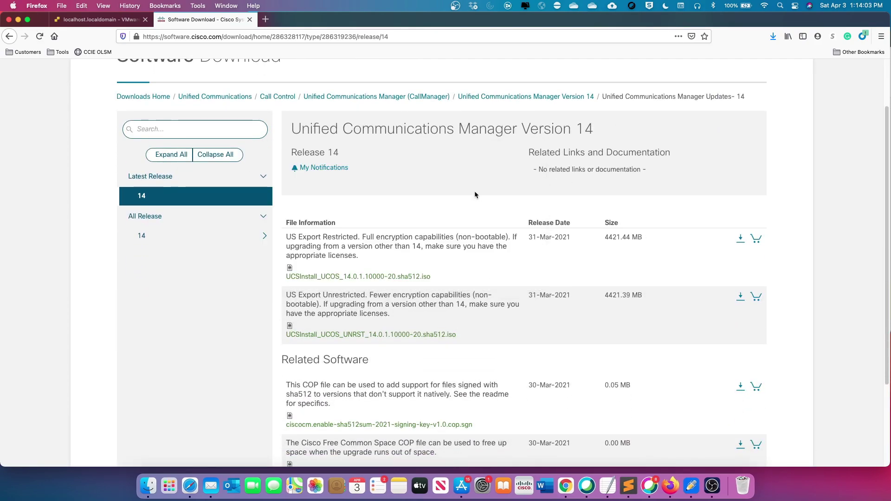
mouse_move(299, 242)
mouse_move(409, 249)
scroll(238, 352, "down", 2)
scroll(237, 355, "down", 1)
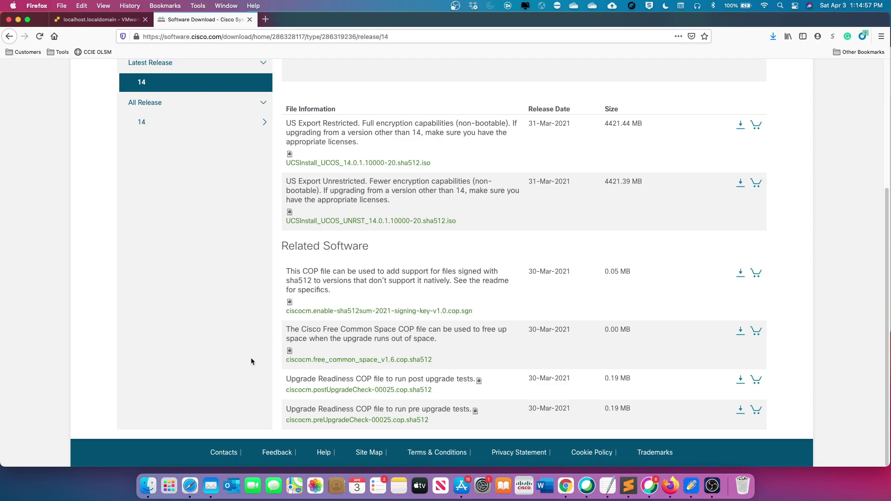
mouse_move(328, 426)
scroll(214, 244, "up", 5)
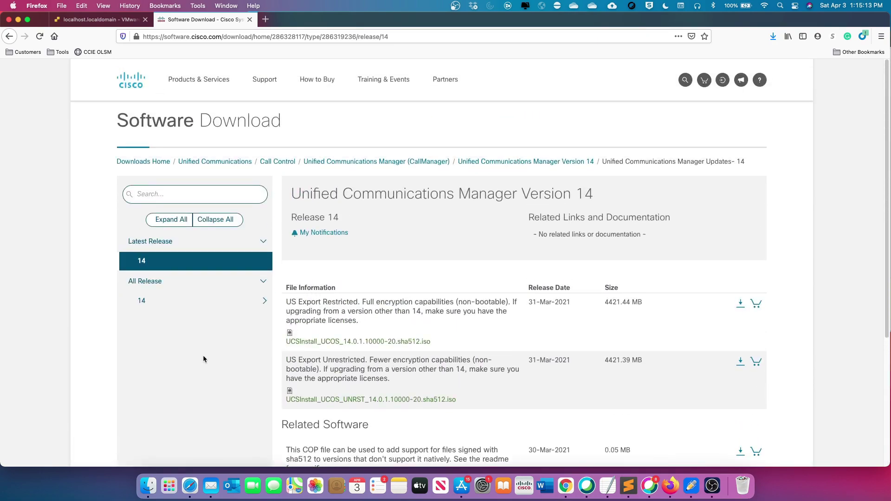
scroll(203, 359, "down", 2)
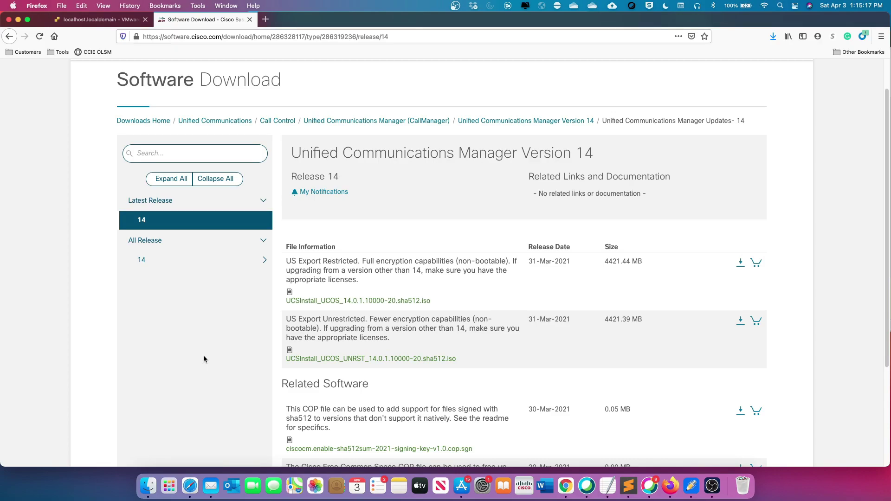
scroll(203, 359, "up", 2)
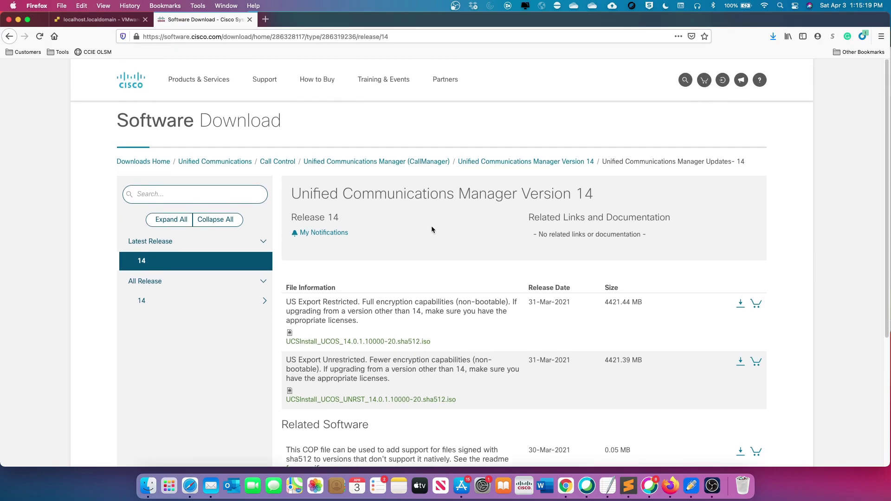
Go back to Version 14 and open Virtual Machine Templates offering cucm_14.0_vmv13_v1.1.ova
left_click(543, 164)
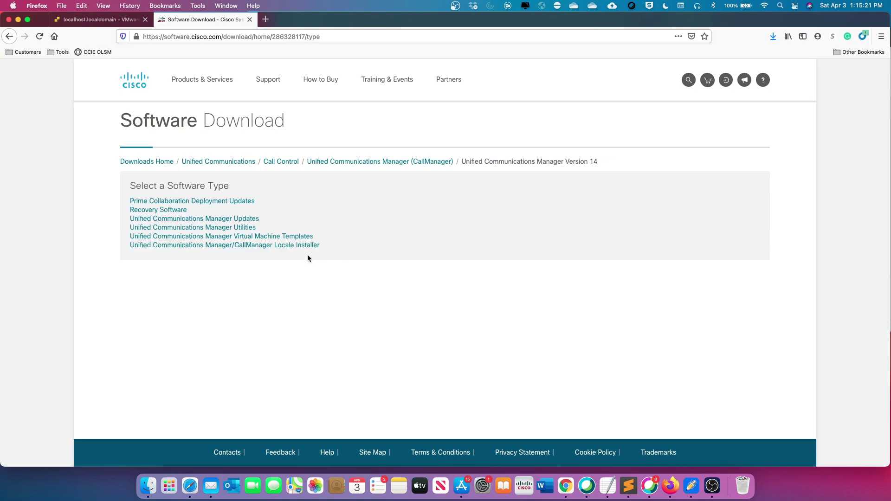
left_click(277, 238)
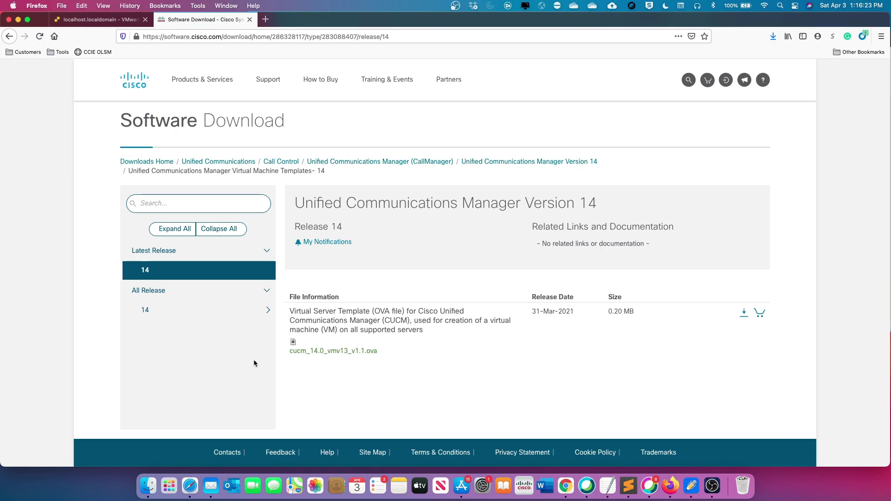
Start a new ESXi virtual machine deployed from an OVF or OVA file
left_click(103, 21)
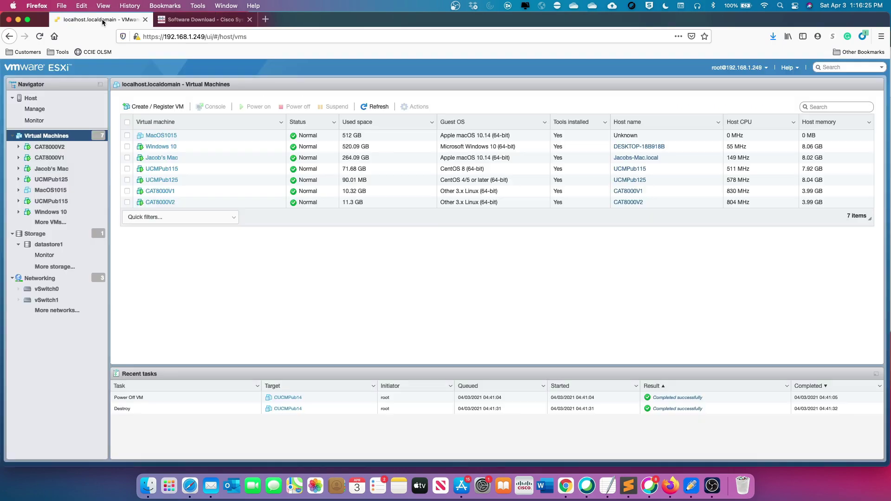
left_click(153, 107)
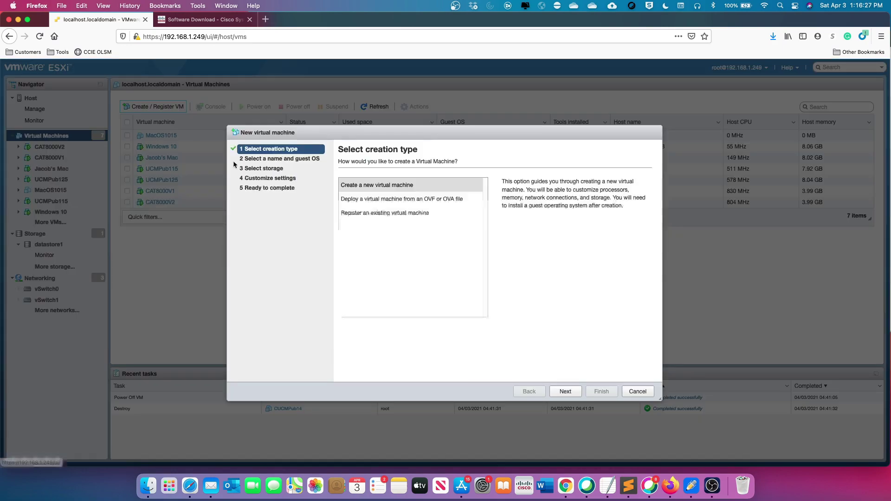
left_click(384, 201)
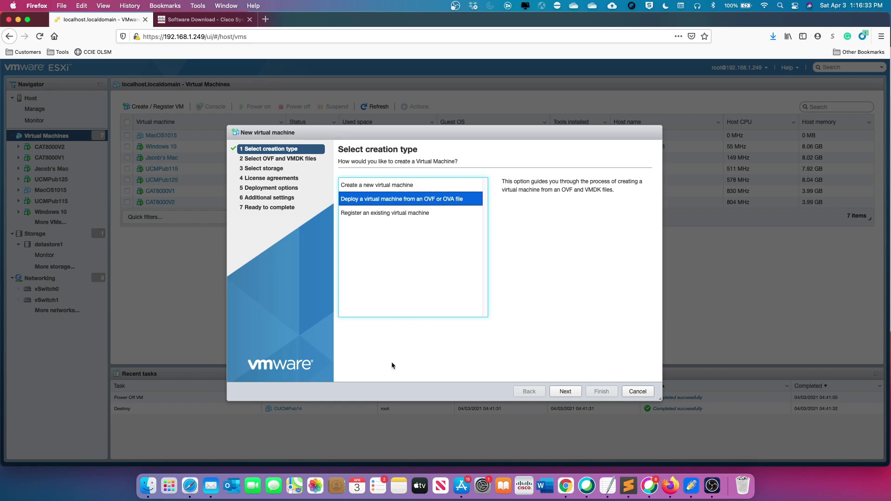
Drag cucm_14.0_vmv13_v1.1.ova from Finder into the wizard's file drop area
left_click(147, 481)
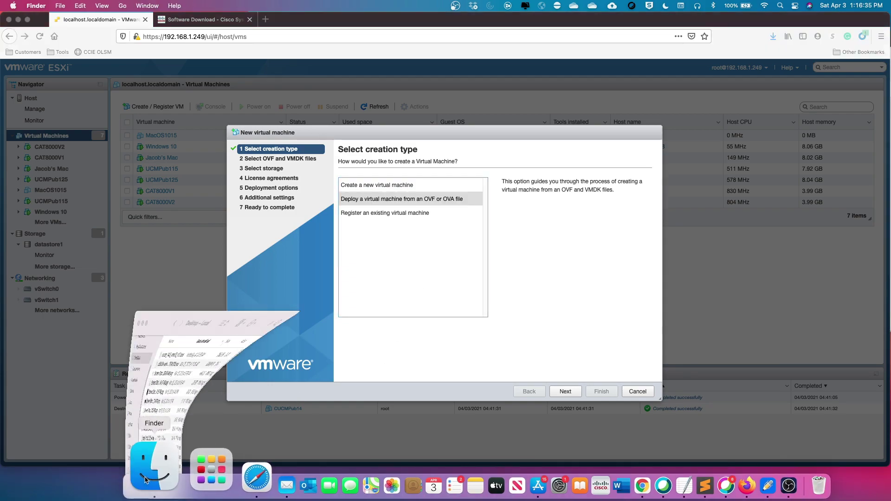
left_click_drag(292, 176, 572, 281)
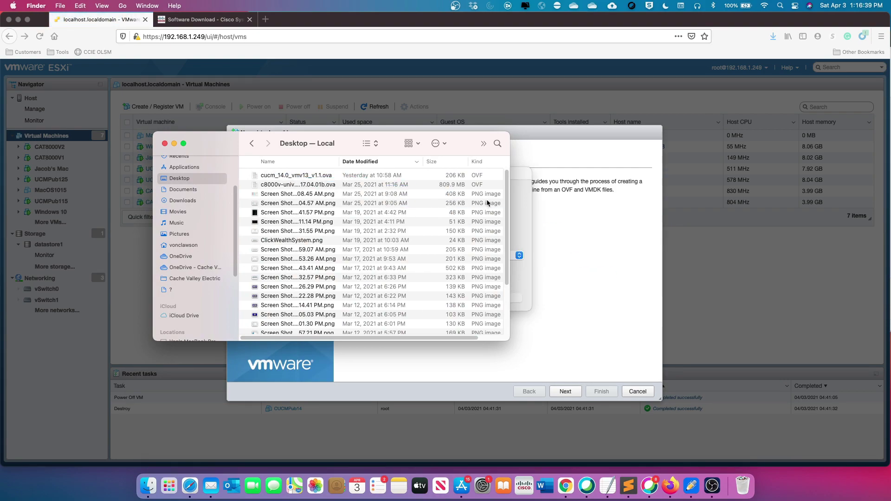
left_click(517, 201)
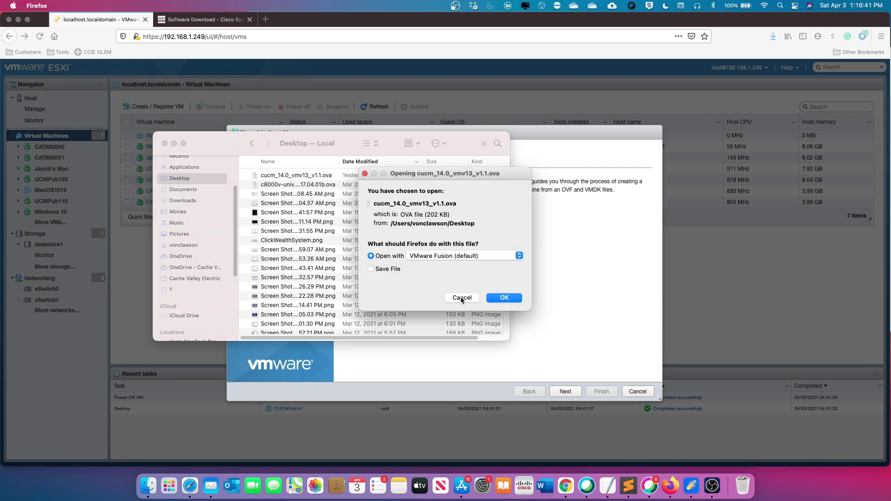
left_click(462, 298)
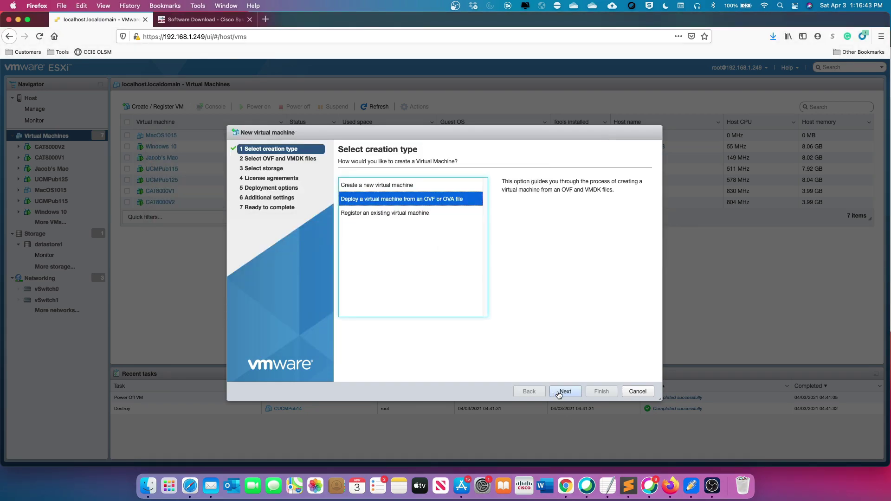
left_click(566, 391)
left_click(153, 486)
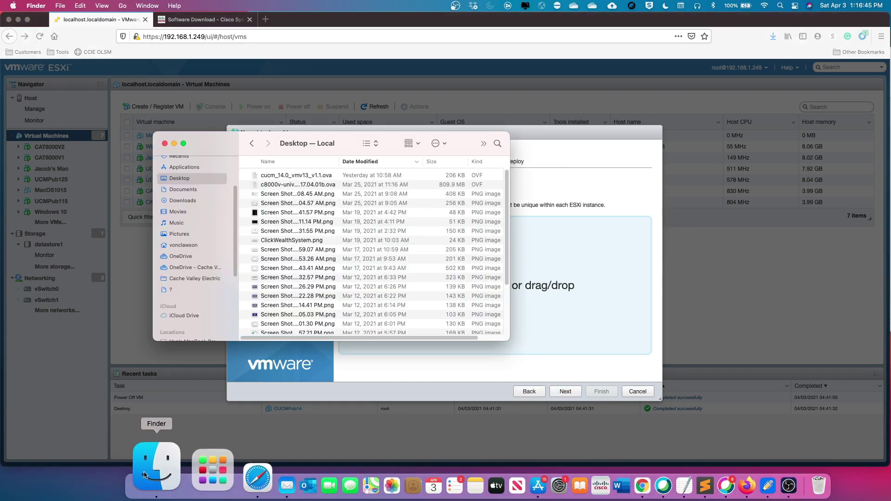
left_click_drag(284, 176, 540, 289)
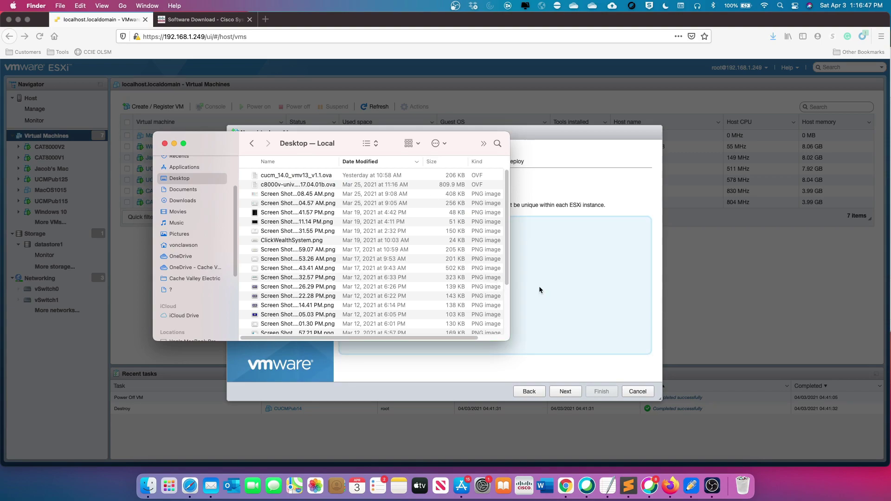
left_click(540, 185)
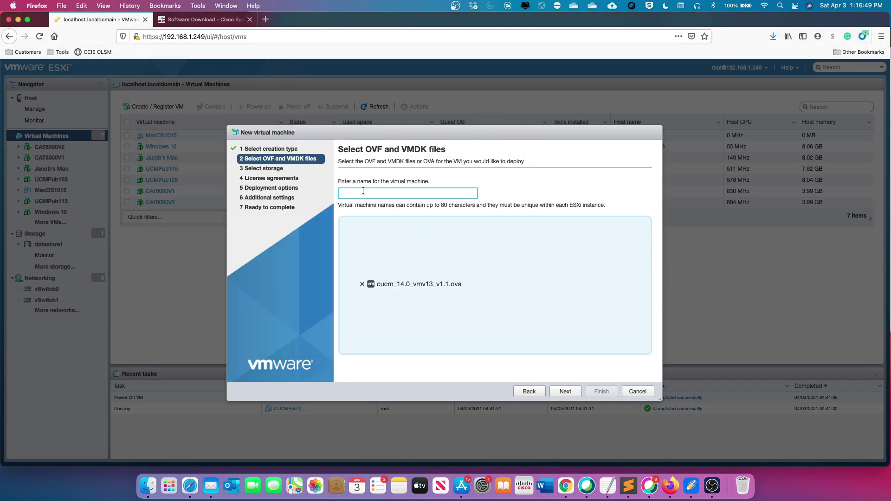
Enter CUCMPUB14 as the virtual machine name and proceed to Select storage
type("CUCMPu")
key("BackSpace")
type("UB14")
left_click(565, 391)
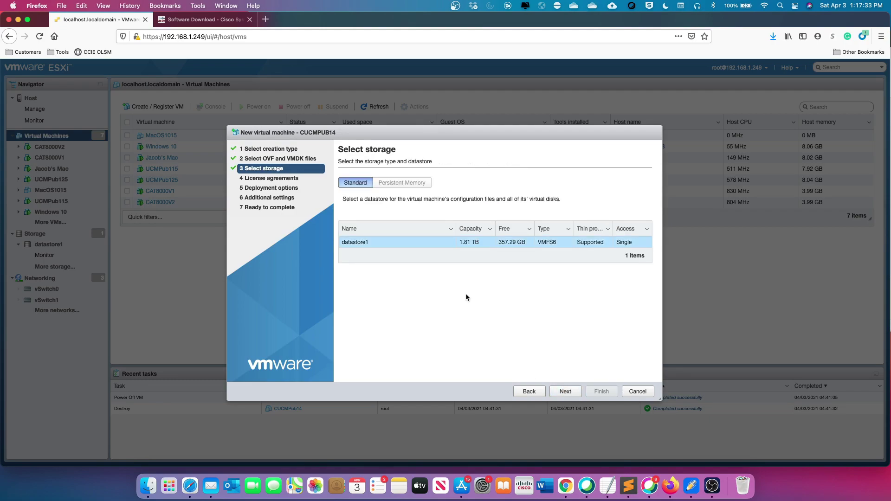
Keep datastore1, connect eth0 to Home Network, choose Large UCM, and disable automatic power-on
left_click(558, 390)
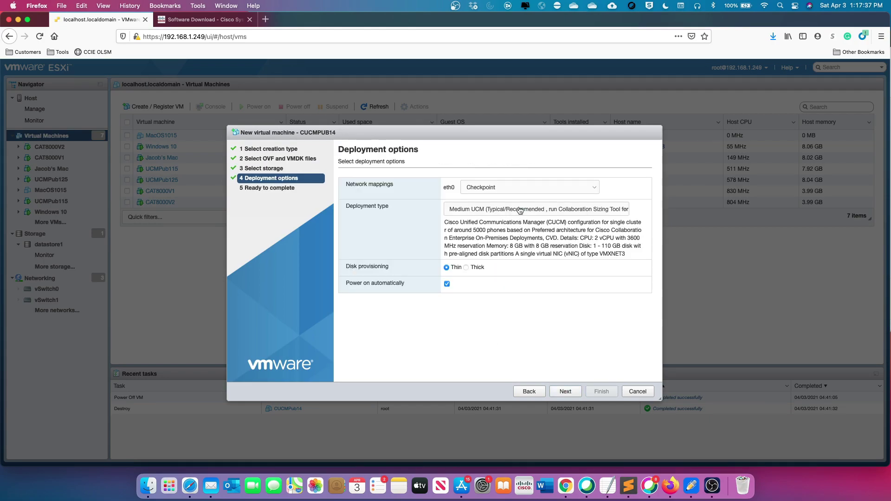
left_click(520, 209)
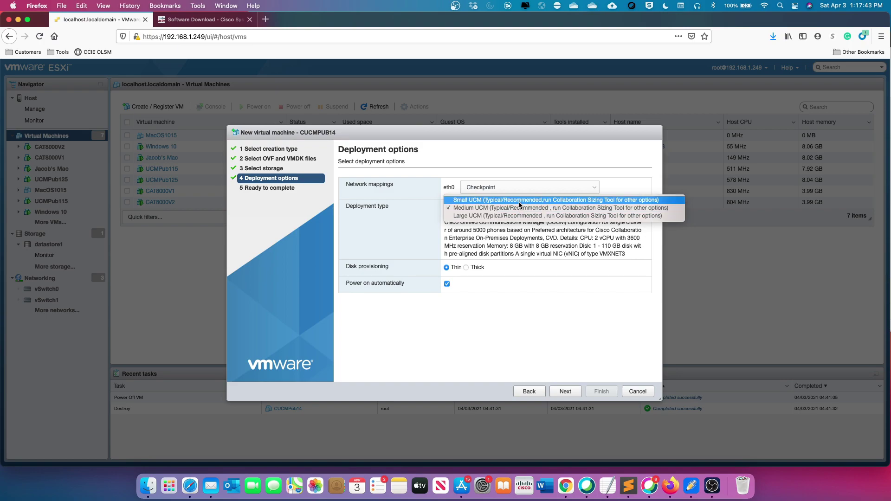
left_click(520, 200)
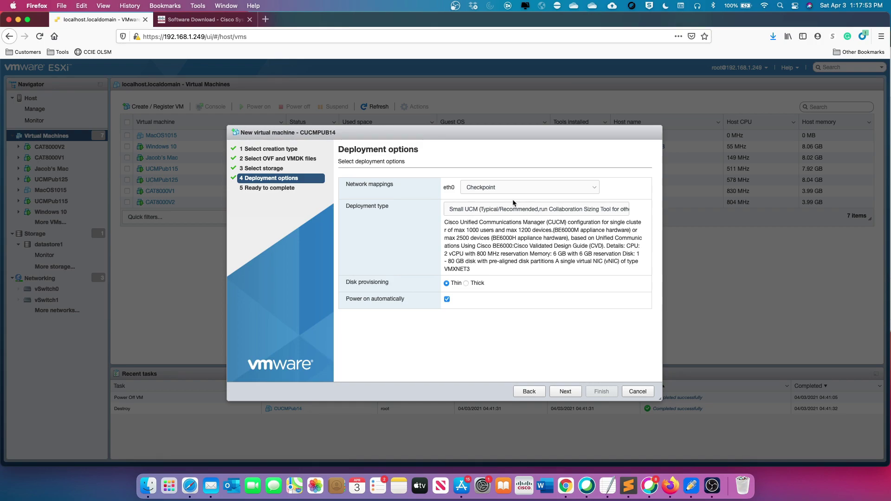
left_click(504, 188)
left_click(484, 194)
left_click(459, 207)
left_click(470, 209)
left_click(473, 211)
left_click(473, 218)
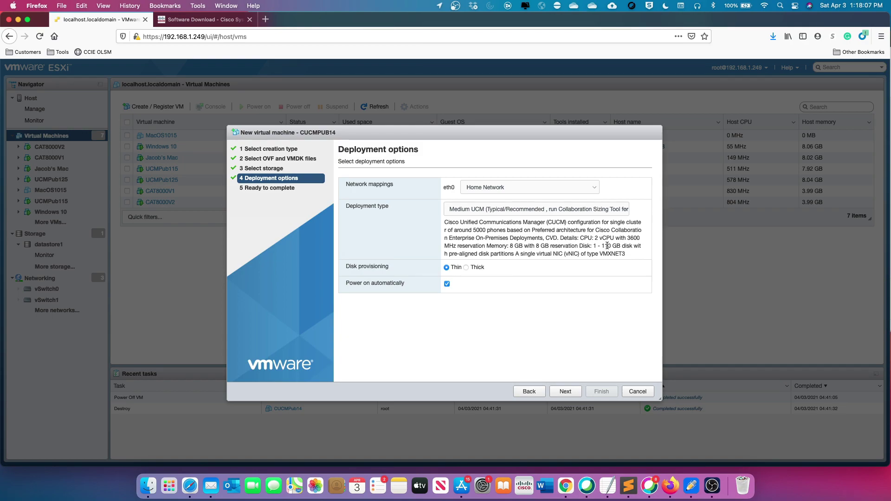
left_click(500, 209)
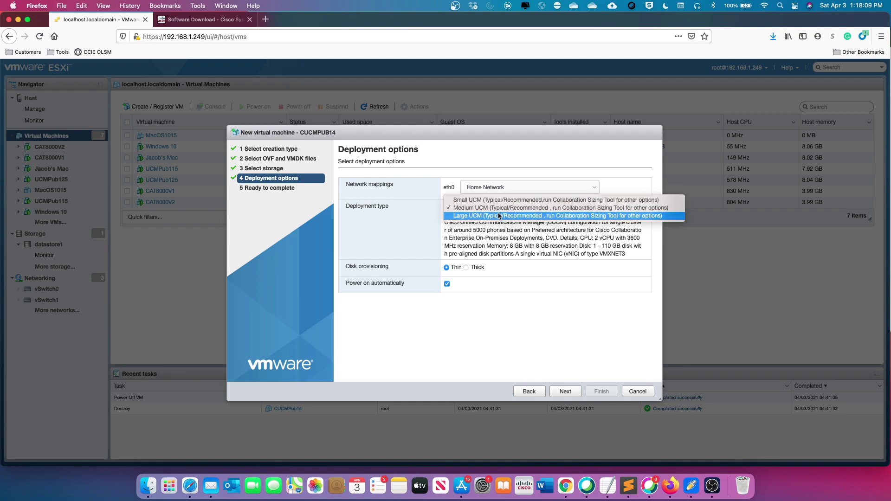
left_click(499, 216)
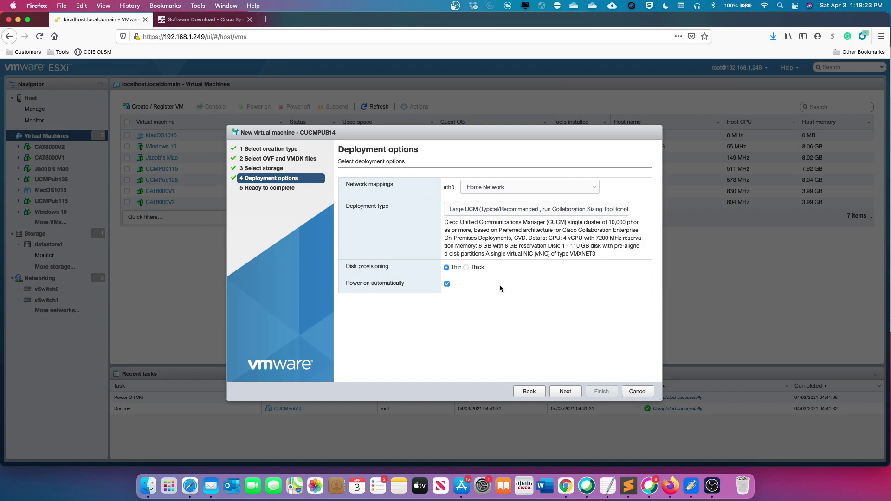
left_click(447, 284)
Review the Ready to complete summary and finish deploying CUCMPUB14 to datastore1
left_click(565, 392)
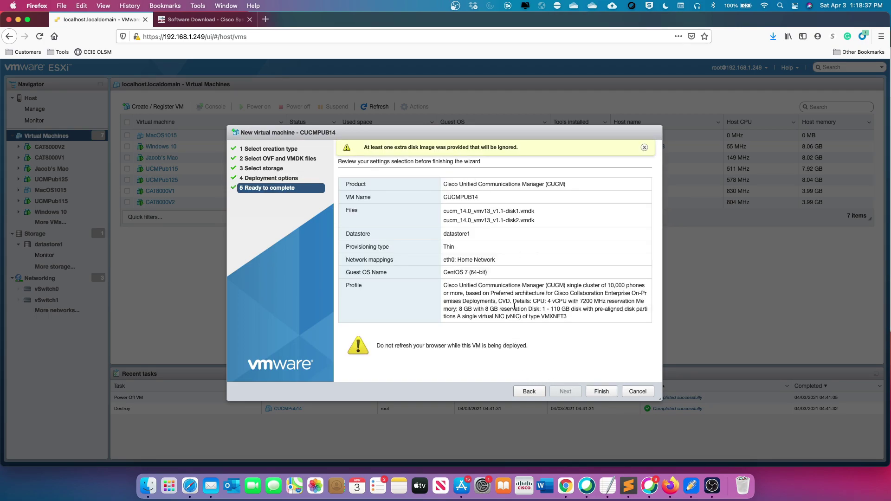
left_click(602, 391)
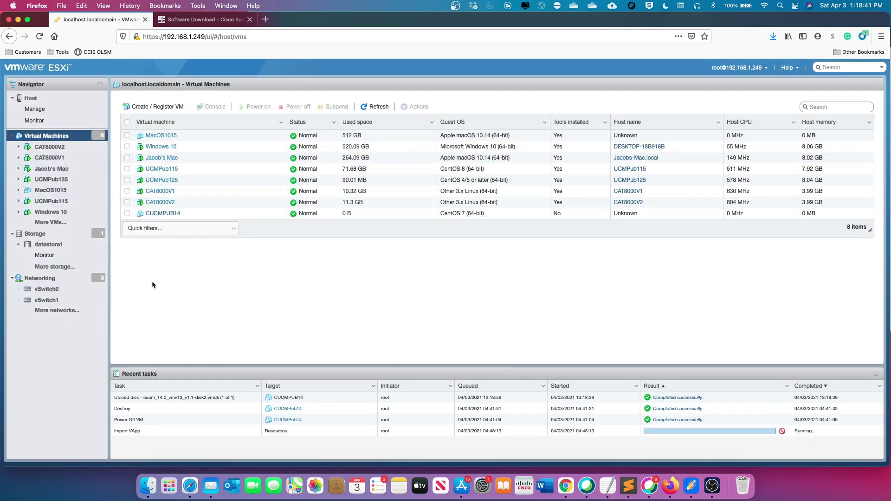
left_click(54, 247)
left_click(209, 109)
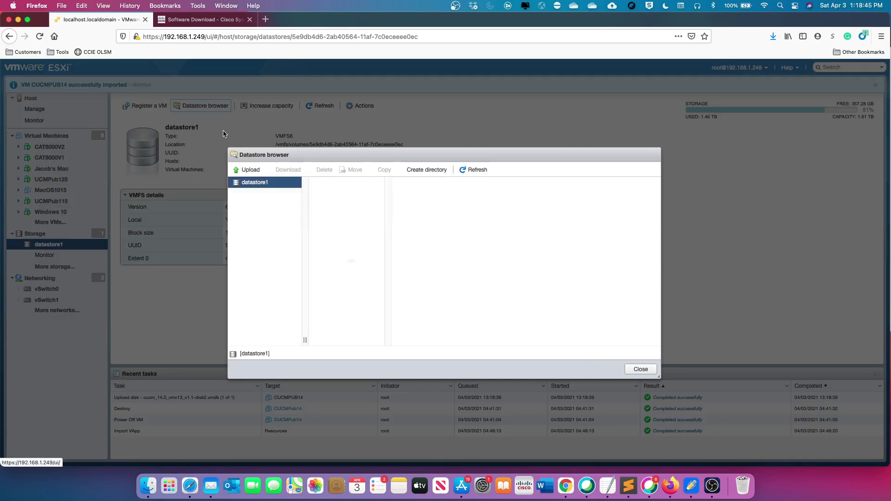
left_click(338, 228)
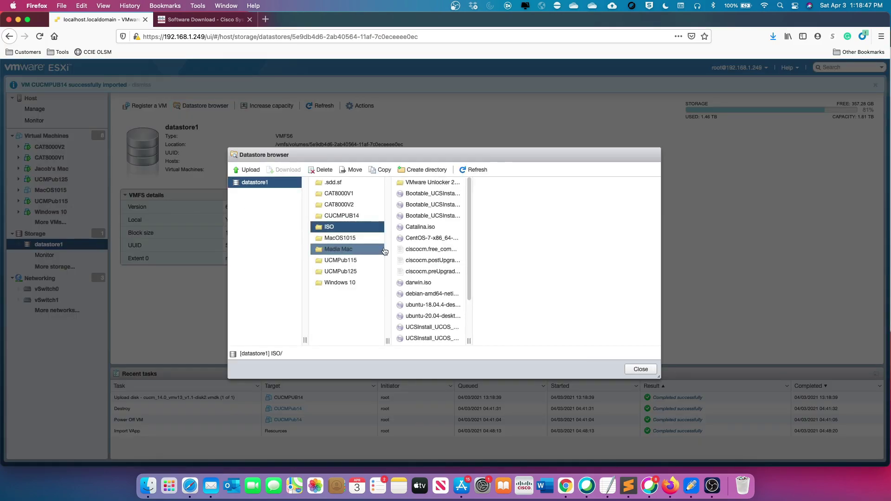
left_click_drag(469, 341, 564, 342)
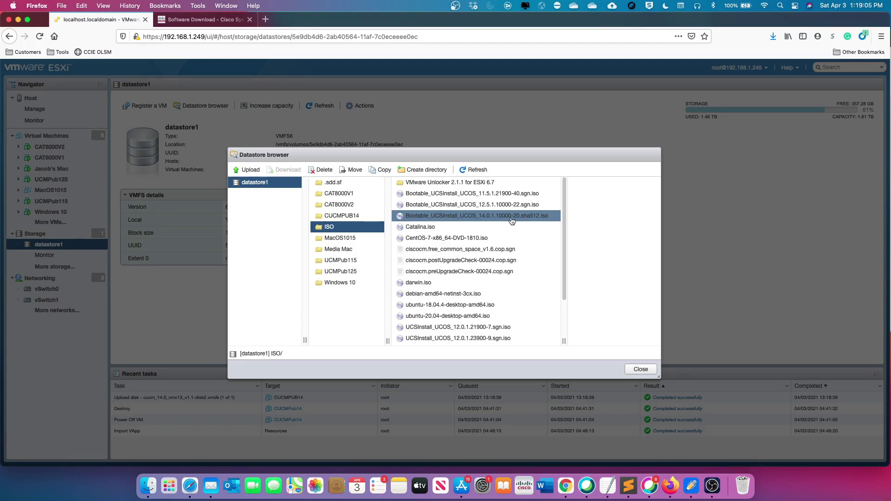
left_click(641, 370)
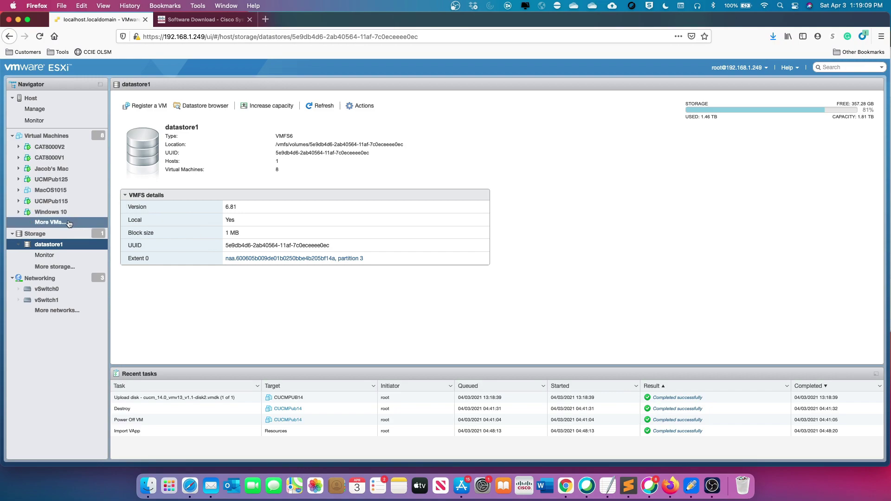
Edit CUCMPUB14's settings and set CD/DVD drive 1 to use a datastore ISO file
left_click(51, 222)
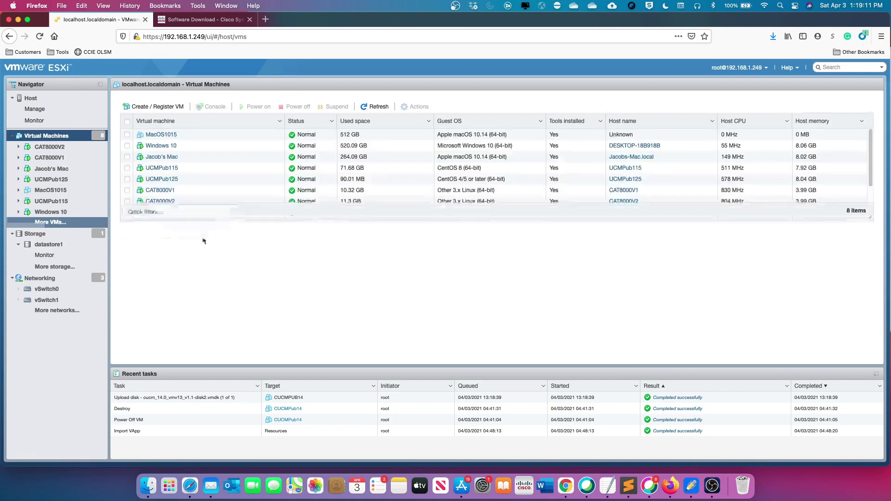
left_click(167, 214)
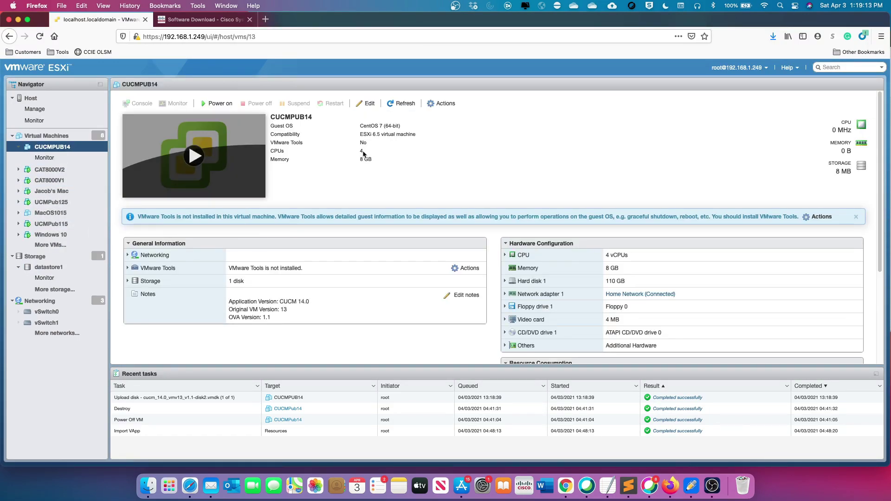
left_click(369, 103)
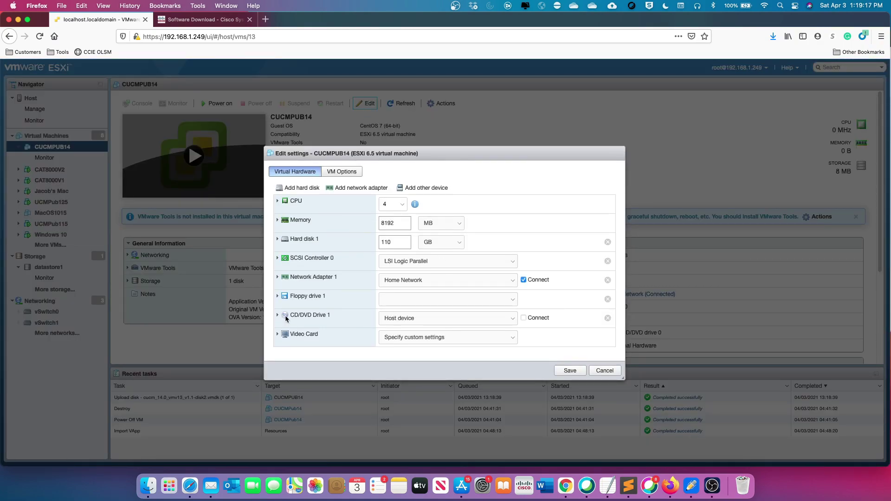
left_click(277, 315)
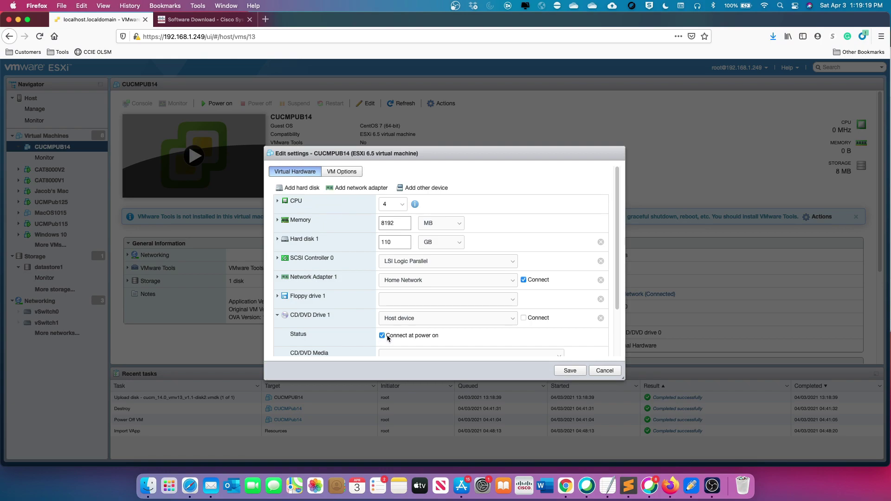
scroll(389, 338, "down", 2)
left_click(402, 288)
left_click(402, 286)
left_click(402, 289)
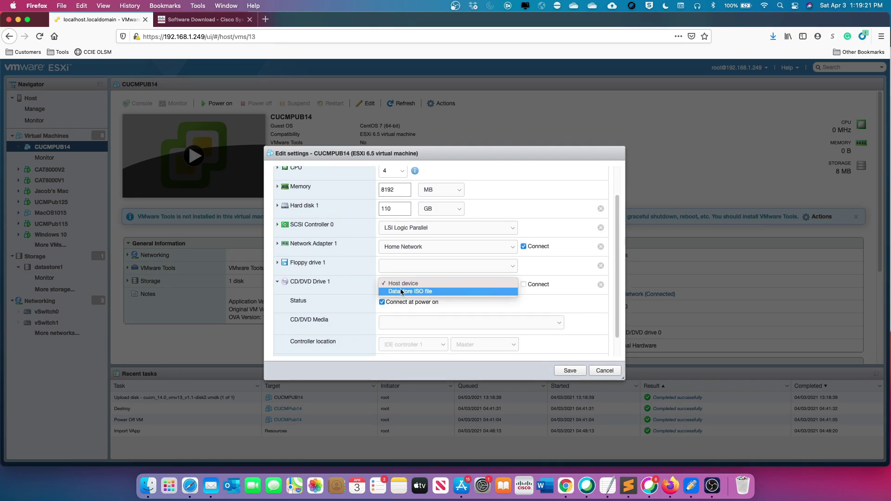
left_click(402, 292)
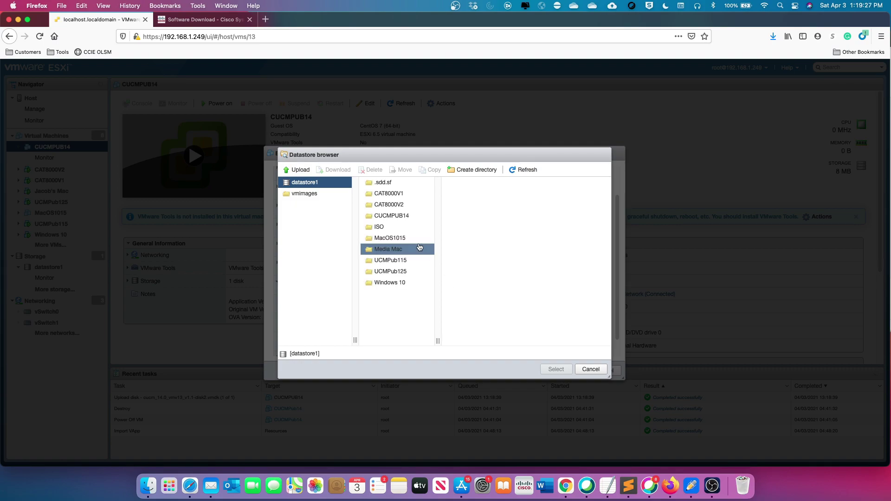
Choose Bootable_UCSInstall_UCOS_14.0.1.10000-20.sha512.iso from the ISO folder and save the settings
left_click(394, 226)
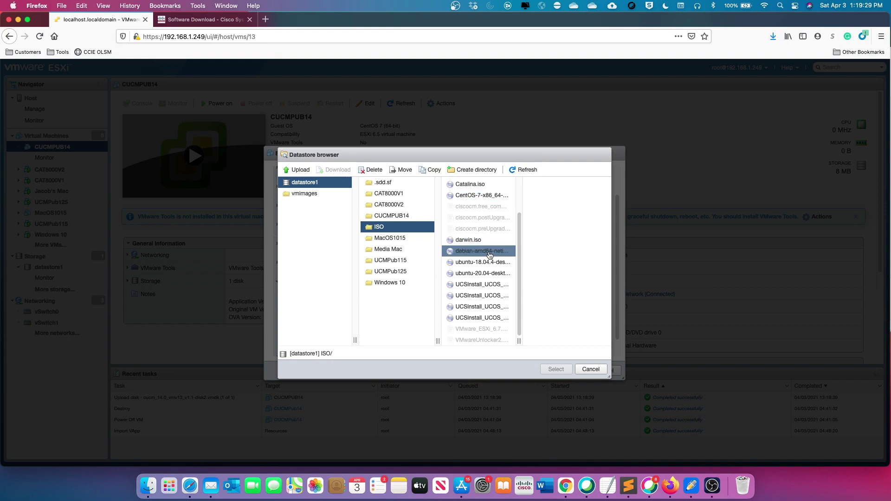
scroll(504, 342, "down", 1)
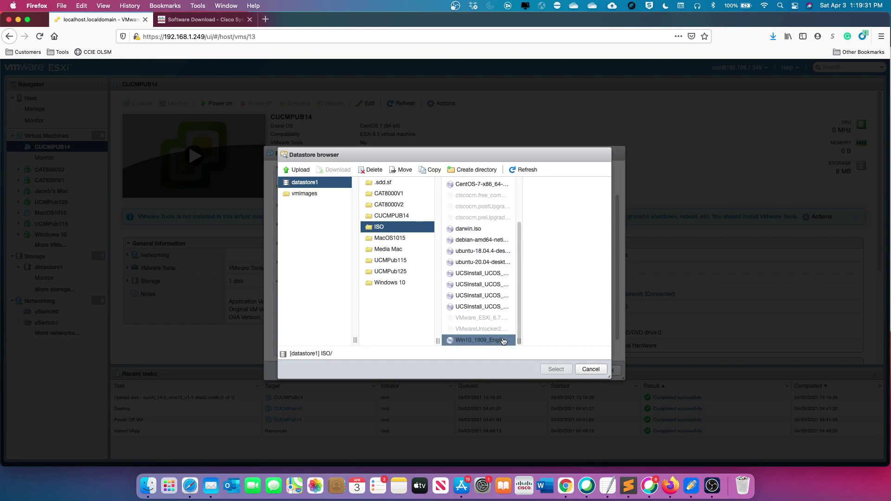
scroll(504, 342, "up", 5)
left_click_drag(520, 342, 590, 342)
left_click(529, 219)
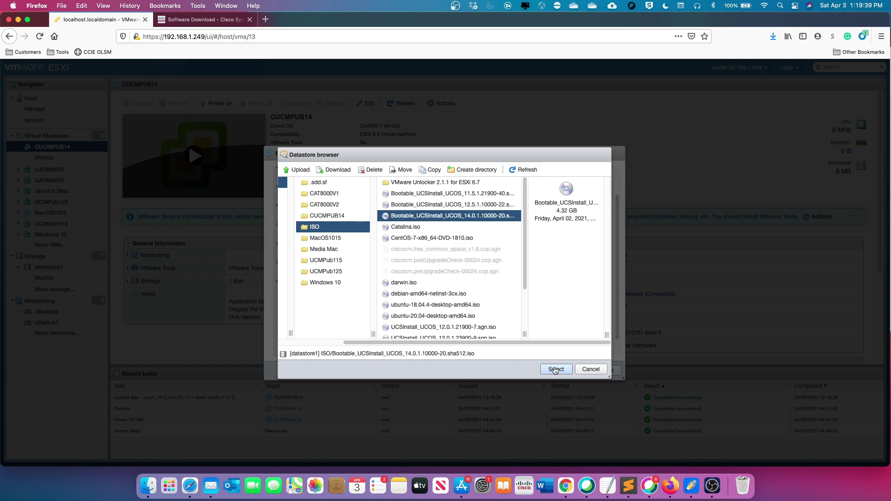
left_click(555, 370)
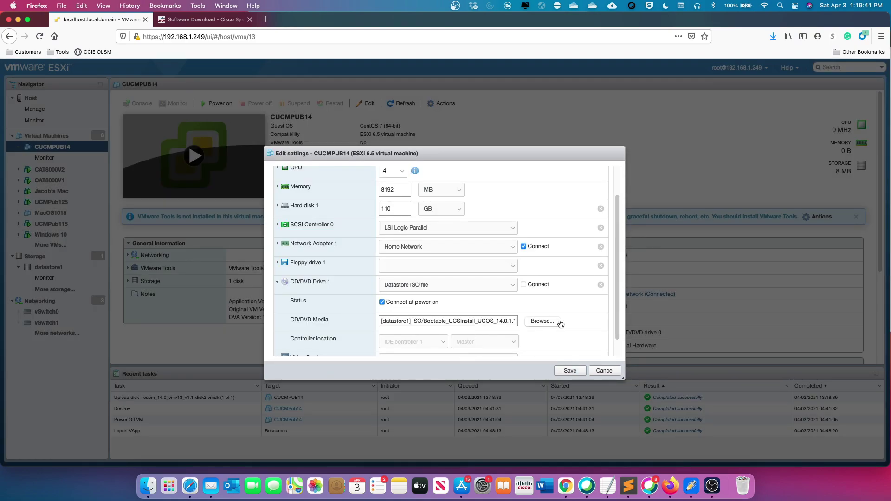
scroll(562, 323, "down", 1)
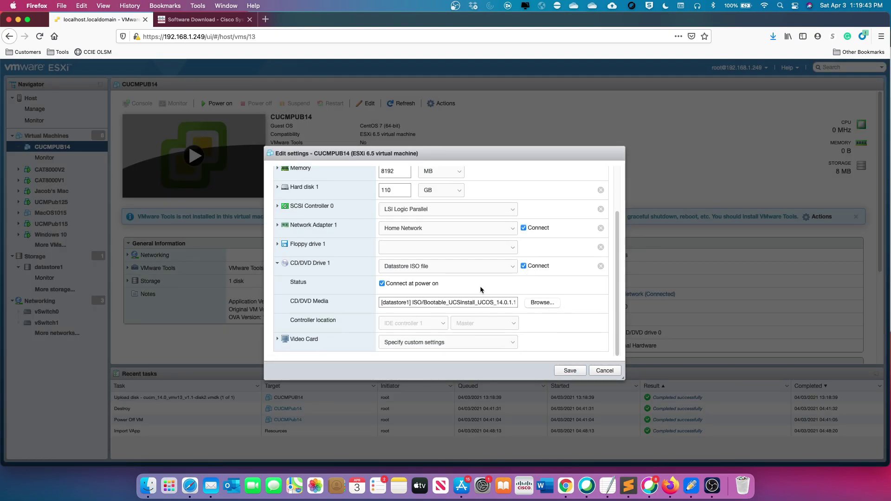
left_click(573, 369)
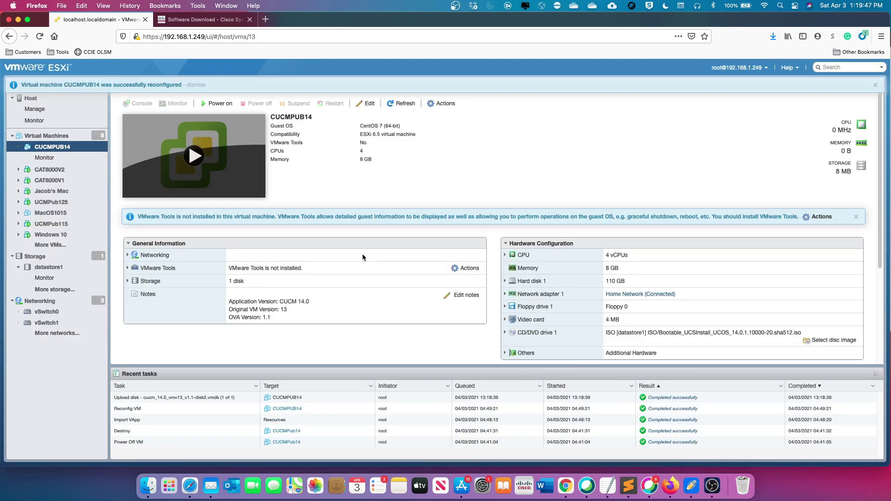
Power on CUCMPUB14 and accept the Disc Found media test in the console
left_click(195, 157)
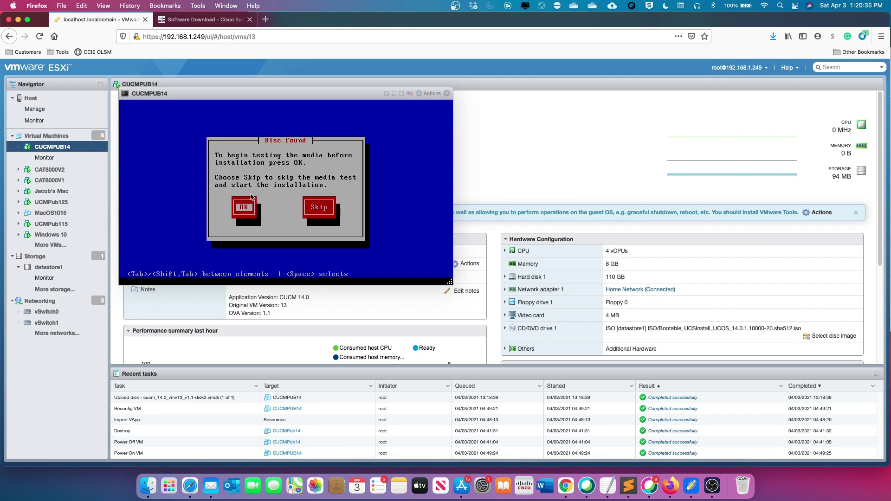
key("Return")
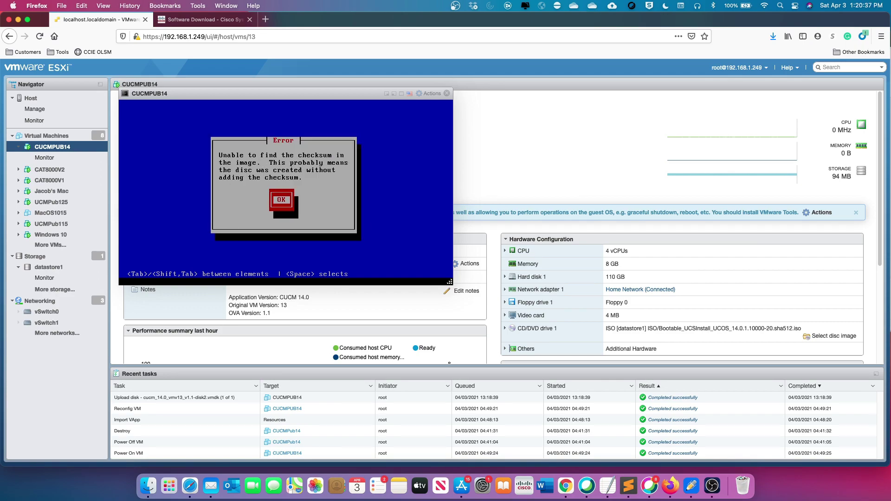
Acknowledge the missing-checksum error and choose Halt at the Critical Error
left_click(283, 200)
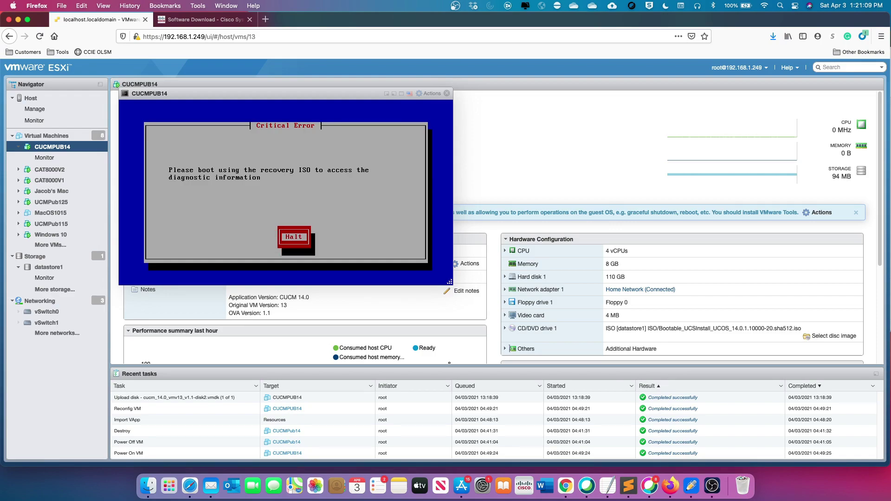
key("Return")
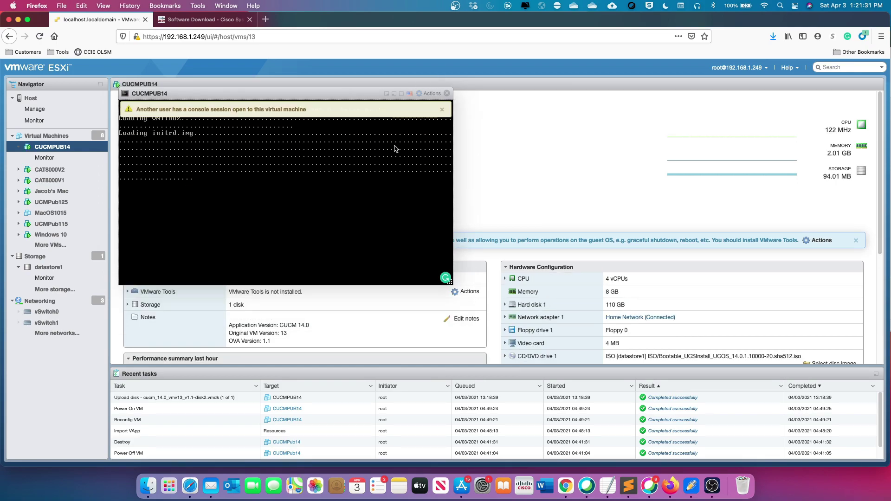
Close the 'Another user has a console session' warning banner so the VM can reboot to Disc Found
left_click(442, 109)
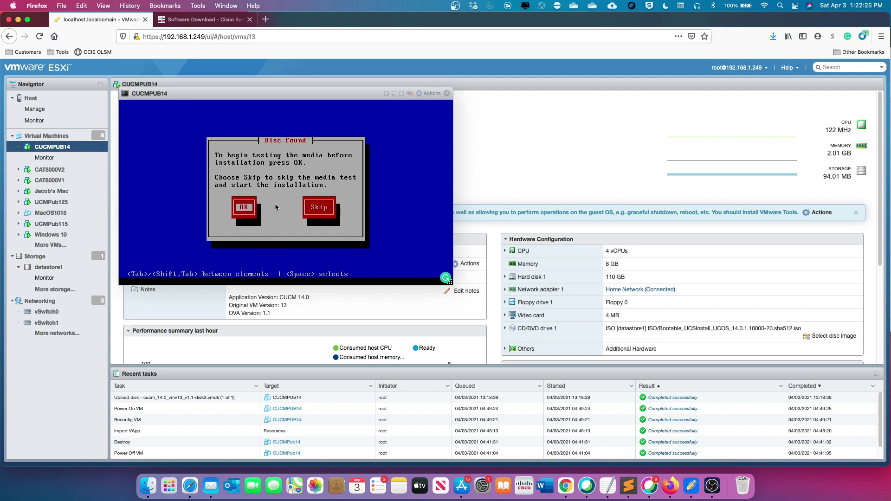
Skip the media test and select Cisco Unified Communications Manager for installation
key("Tab")
key("space")
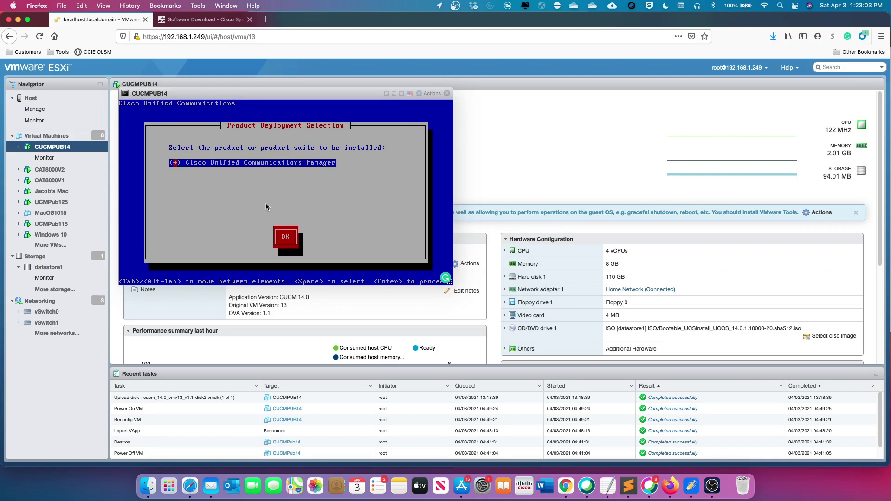
key("Tab")
key("Return")
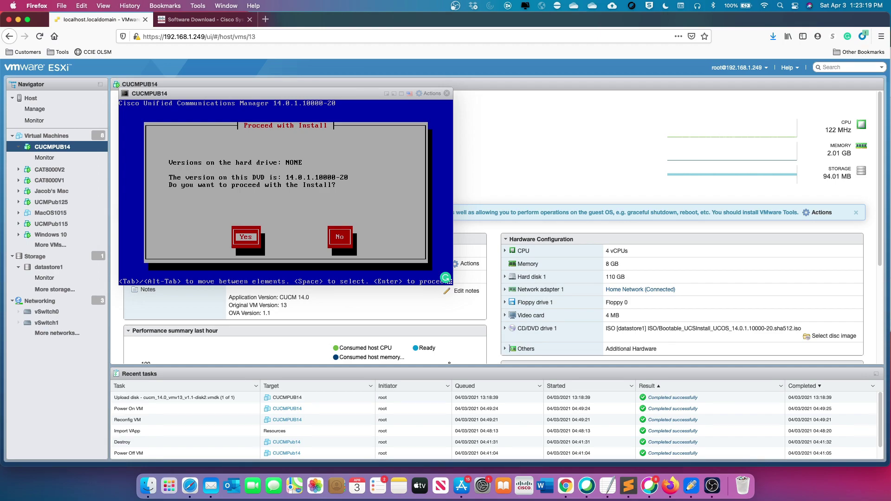
Accept installing 14.0.1.10000-20, proceed with the wizard, decline patching, and continue the basic install
key("Tab")
key("Tab")
key("Return")
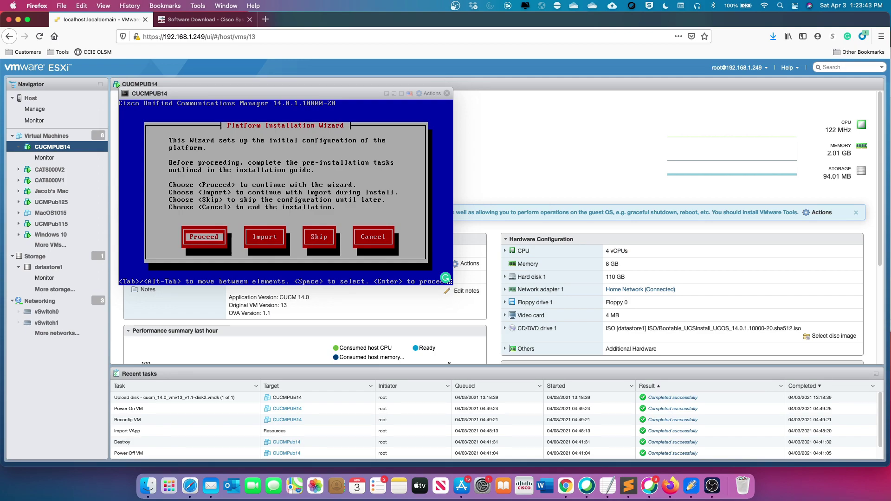
key("Return")
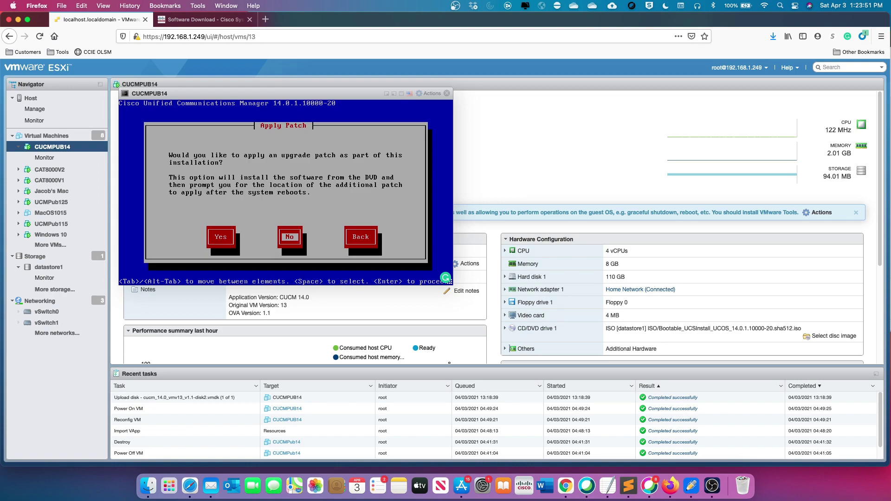
key("Return")
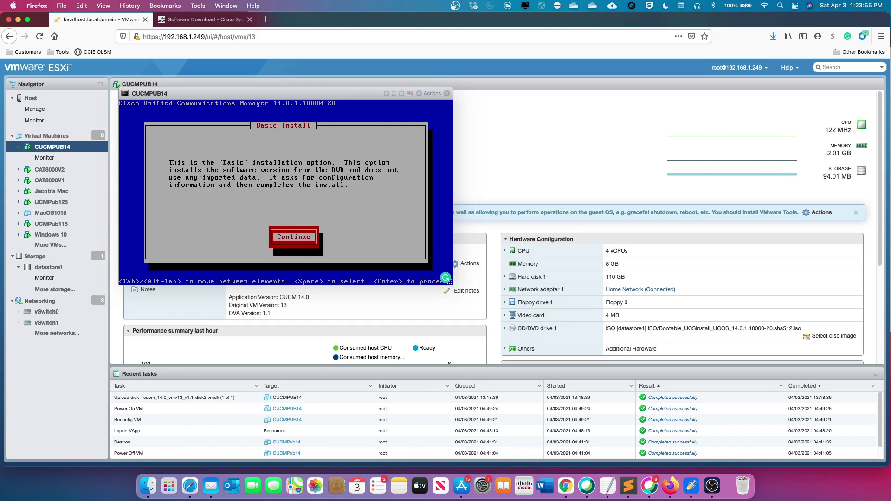
key("Return")
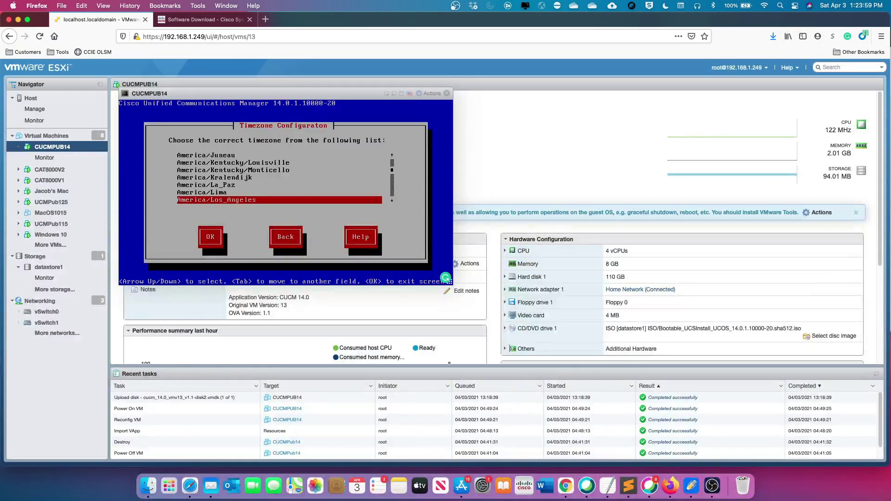
Set the timezone to America/Denver
key("Up")
key("Up")
key("Up")
key("Up")
key("Up")
key("Up")
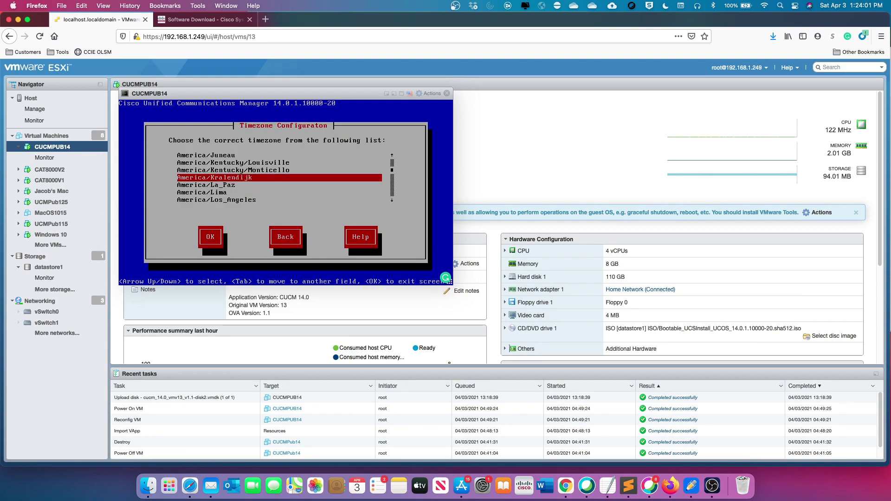
key("Up")
key("Up")
key("Up")
key("Up")
key("Up")
key("Up")
key("Up")
key("Up")
key("Up")
key("Up")
key("Up")
key("Up")
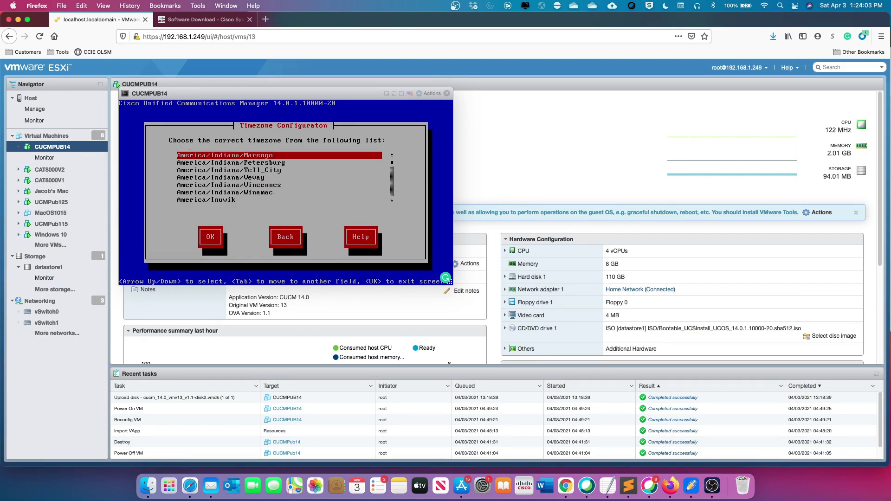
key("Up")
key("Up")
key("Up")
key("Up")
key("Up")
key("Up")
key("Up")
key("Up")
key("Up")
key("Up")
key("Up")
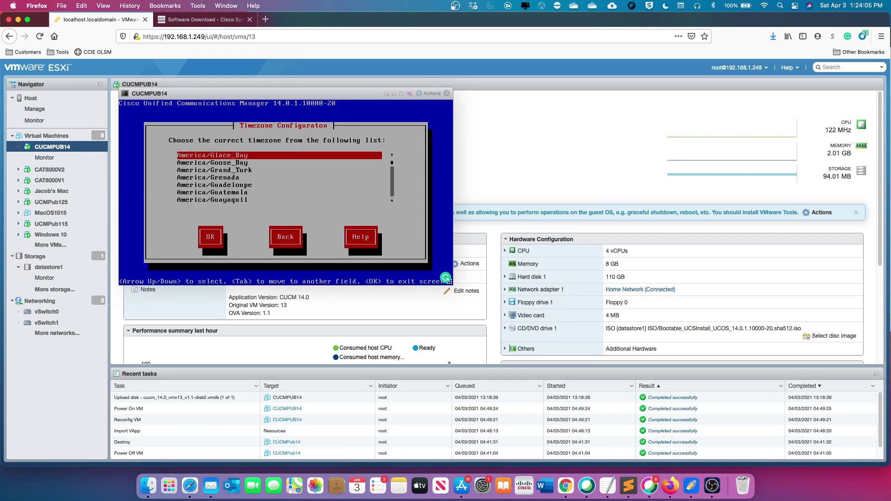
key("Up")
key("Up")
key("Up")
key("Up")
key("Up")
key("Up")
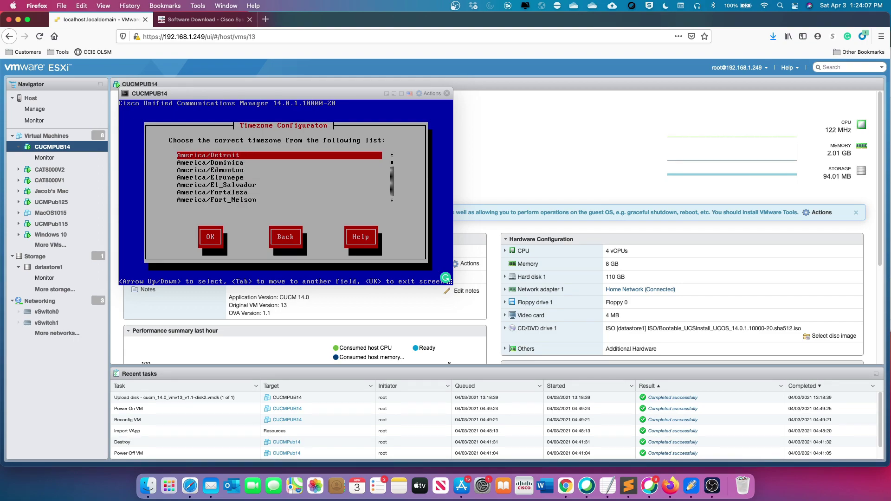
key("Up")
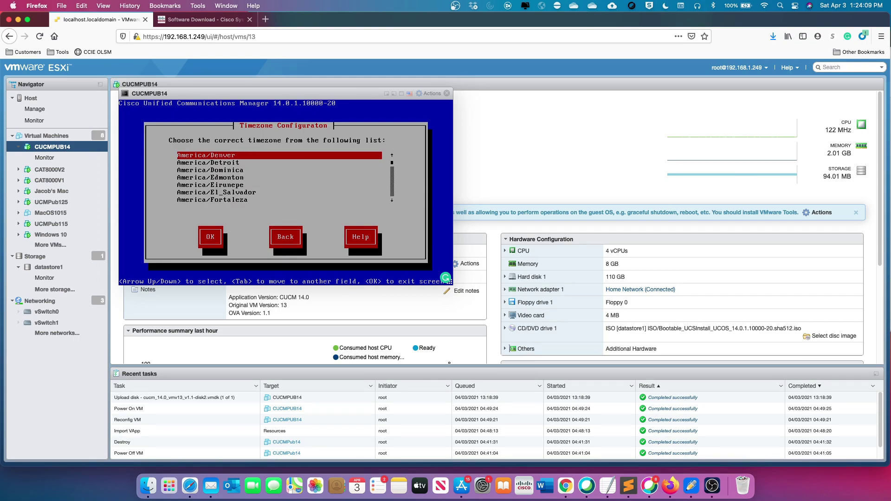
key("Tab")
key("Return")
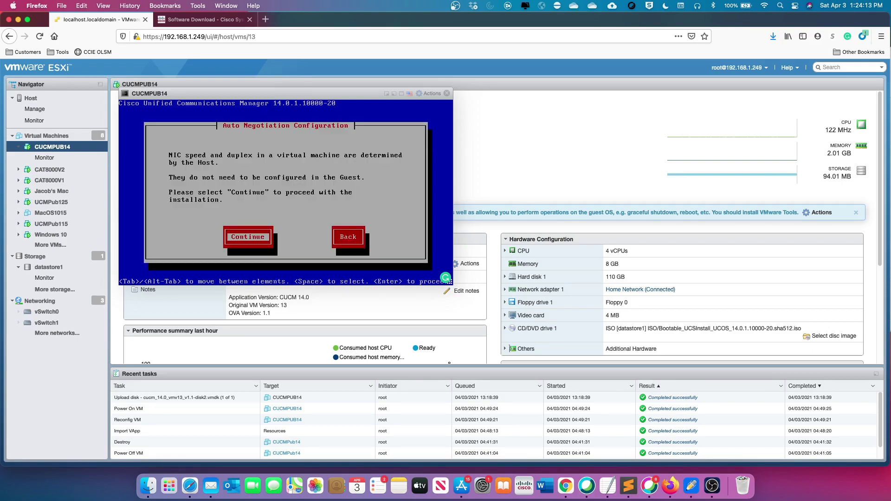
Accept auto-negotiated NIC settings, keep the default MTU, and decline DHCP
key("Return")
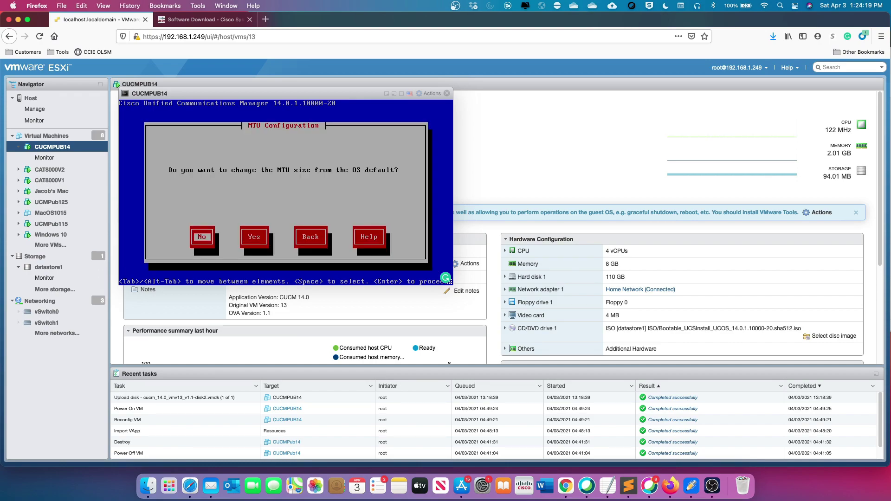
key("Return")
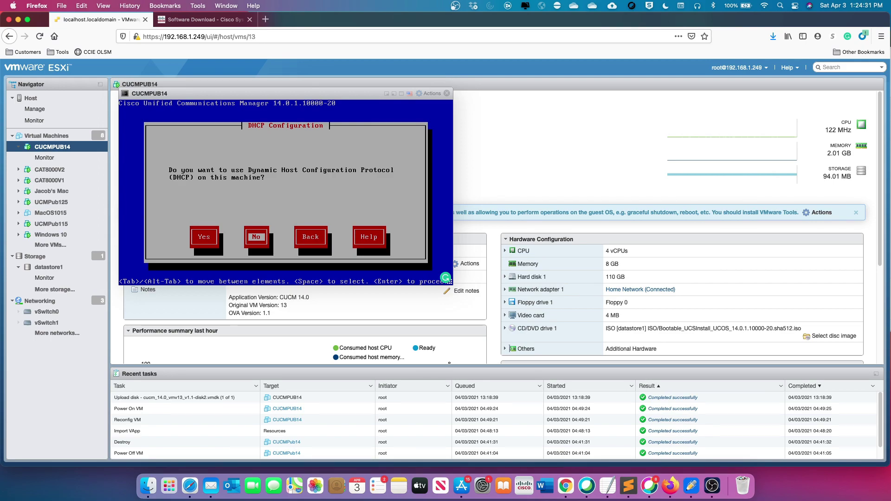
key("Return")
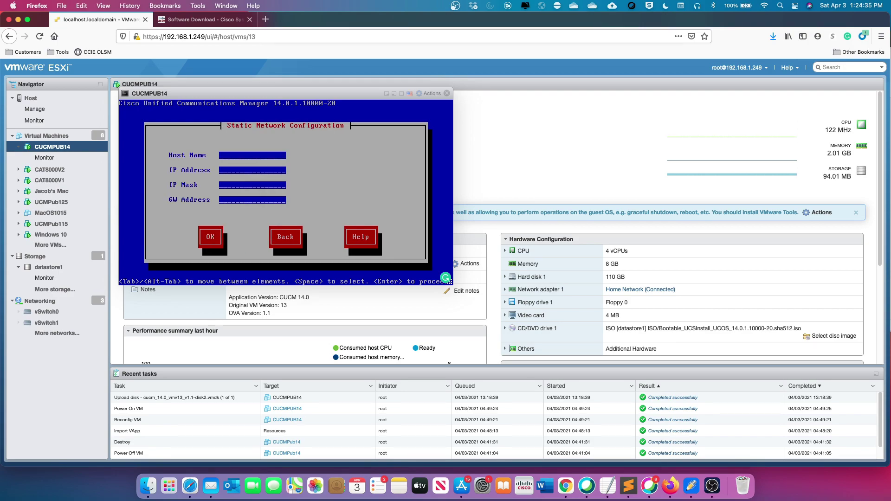
Enter host CUCMPUB14, IP 192.168.1.230, mask 255.255.255.0 and gateway 192.168.1.1
type("CUCM")
type("PUB")
type("14")
type("192")
type(".168.1.")
type("230")
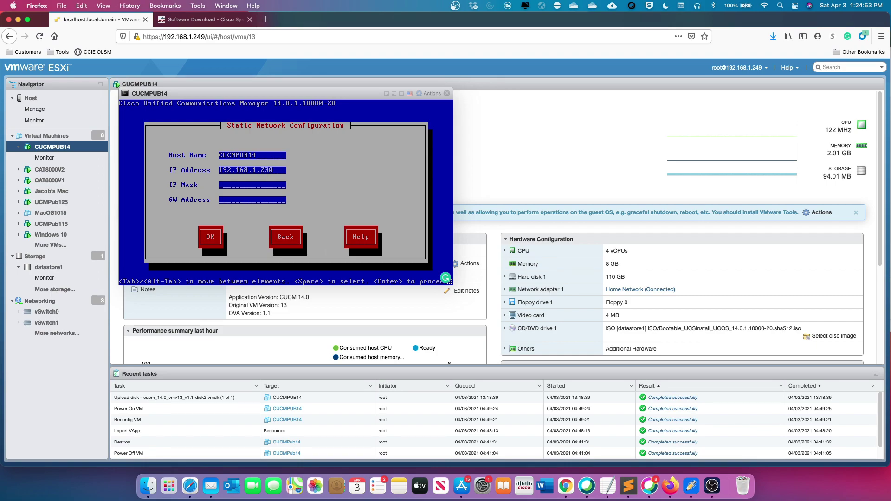
type("255.25")
type("5.255.0")
type("192.")
type("168.1.1")
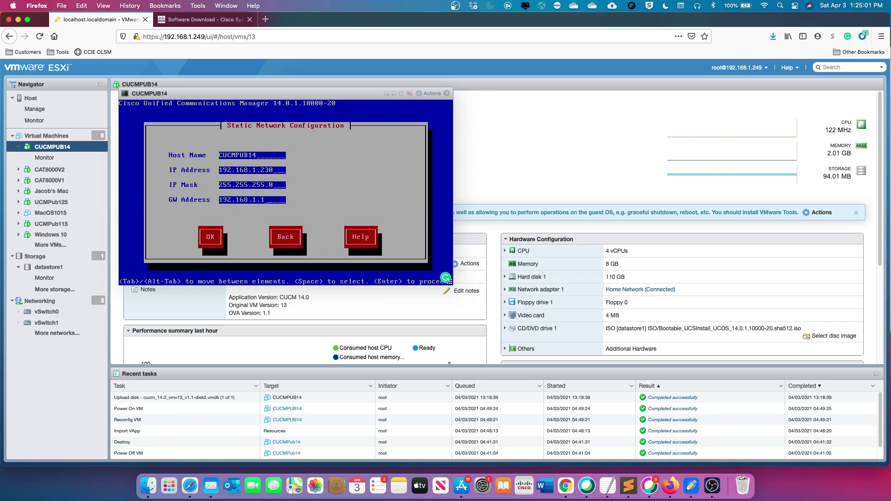
key("Tab")
Submit the CUCMPUB14 static network form and wait for the DNS Client Configuration question
key("Return")
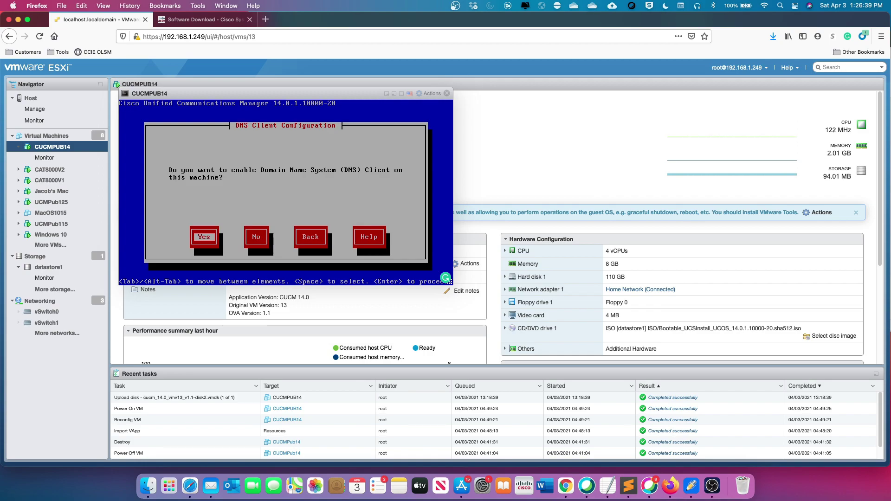
Decline the DNS client and set administrator ID admin with its password entered twice
key("Tab")
key("Return")
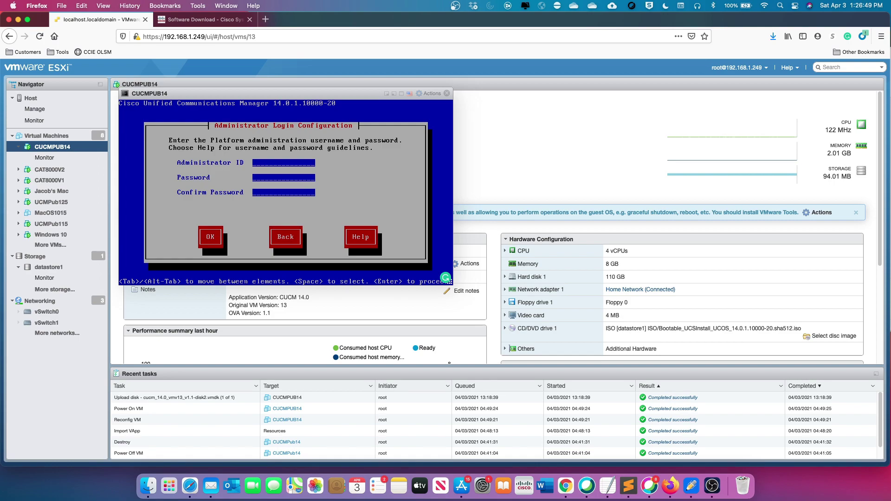
type("min")
type("*")
type("**")
type("**")
key("BackSpace")
key("BackSpace")
key("BackSpace")
key("BackSpace")
key("BackSpace")
type("********")
key("Tab")
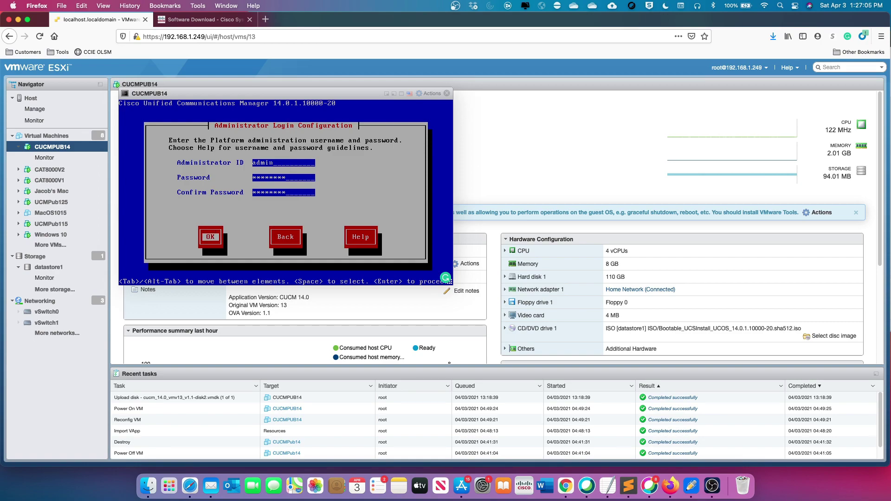
key("Return")
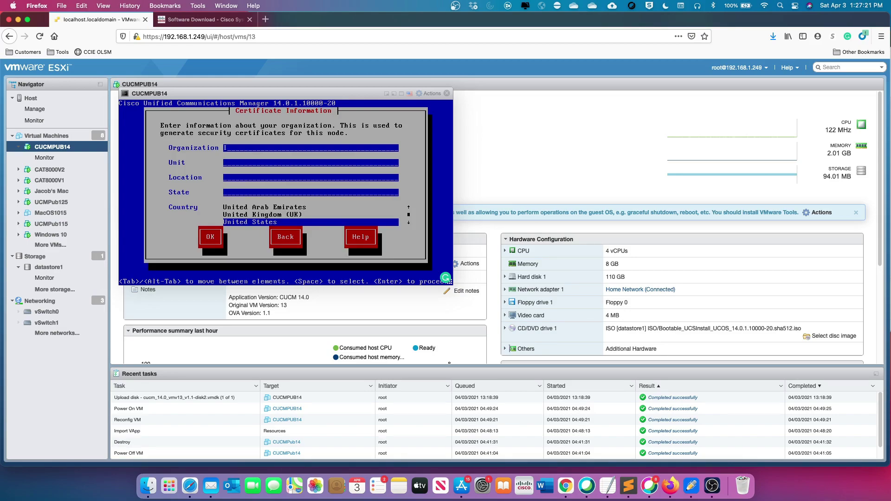
Fill certificate fields with IS, Salt Lake City, Utah, keep United States, and confirm first node
key("Tab")
type("ISalt Lake CitUtah")
key("Tab")
key("Tab")
key("Return")
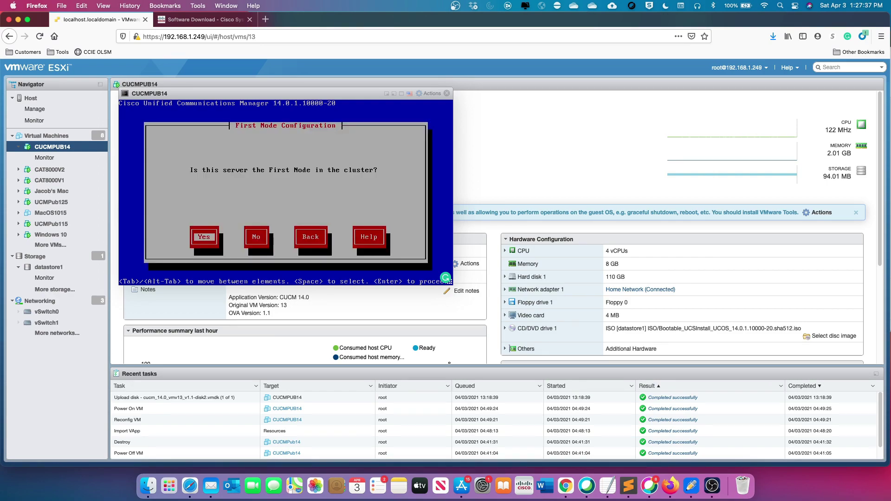
key("Return")
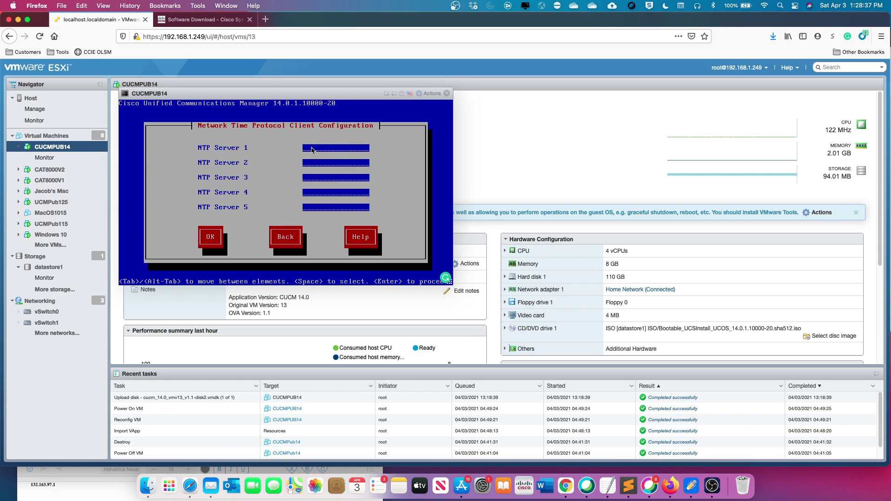
Set NTP Server 1 to 132.163.97.1 and submit the NTP configuration
type("132.163.97")
key("Tab")
key("Tab")
key("Tab")
key("Tab")
key("Tab")
key("Return")
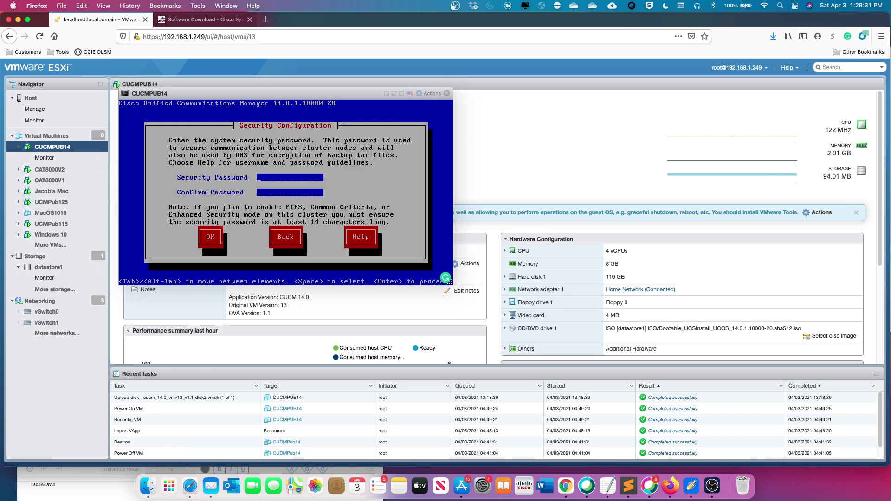
Enter and confirm the cluster security password, then submit it
type("*******")
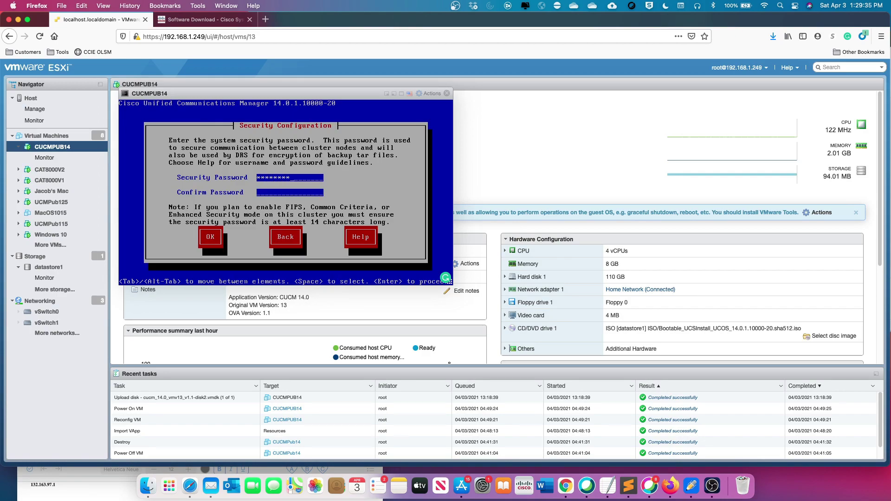
type("*********")
key("Tab")
key("Return")
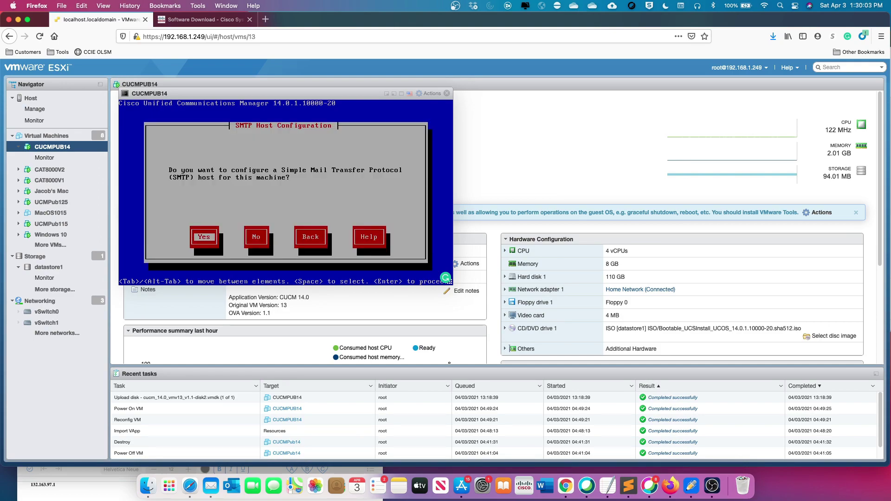
Answer No to configuring an SMTP host
key("Tab")
key("Return")
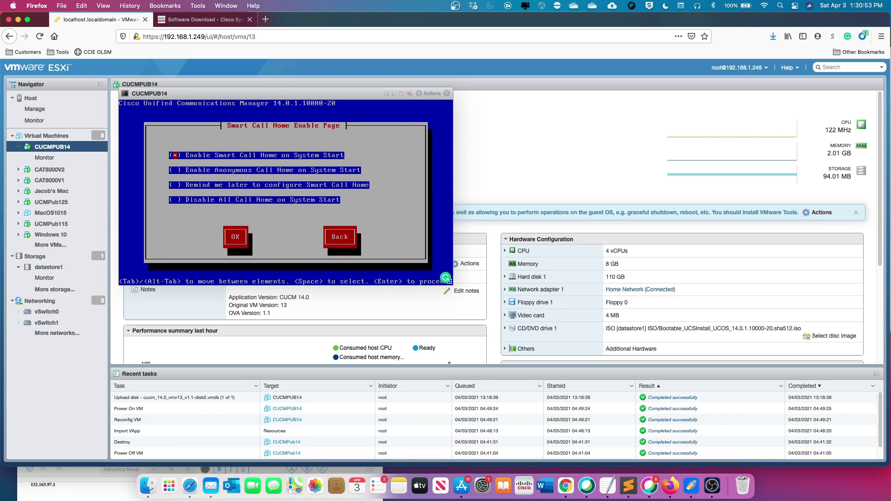
Choose 'Disable All Call Home on System Start' on the Smart Call Home page
key("Down")
key("Down")
key("Down")
key("Tab")
Confirm the Call Home choice, then enter and submit the application user's username and matching passwords
key("Return")
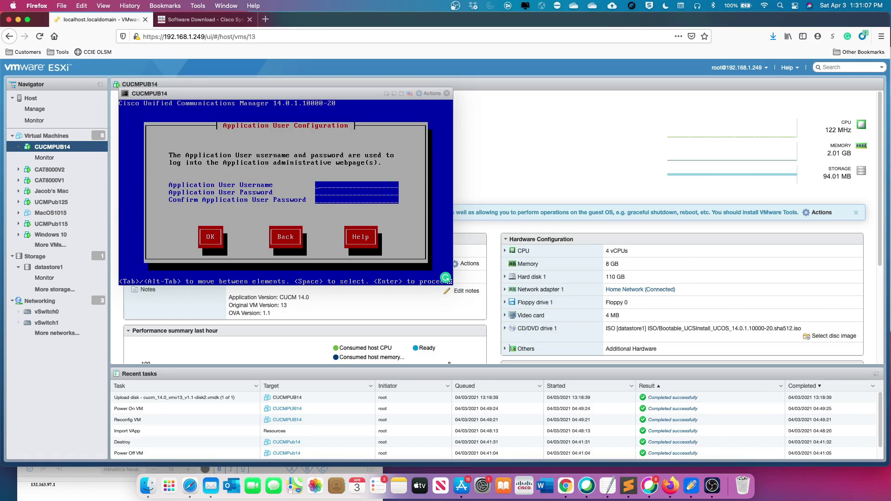
type("admin")
type("********")
key("Tab")
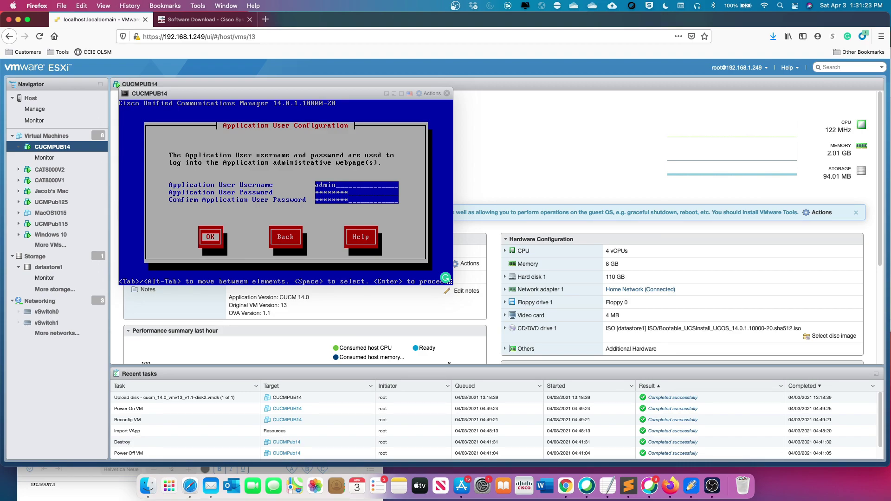
key("Return")
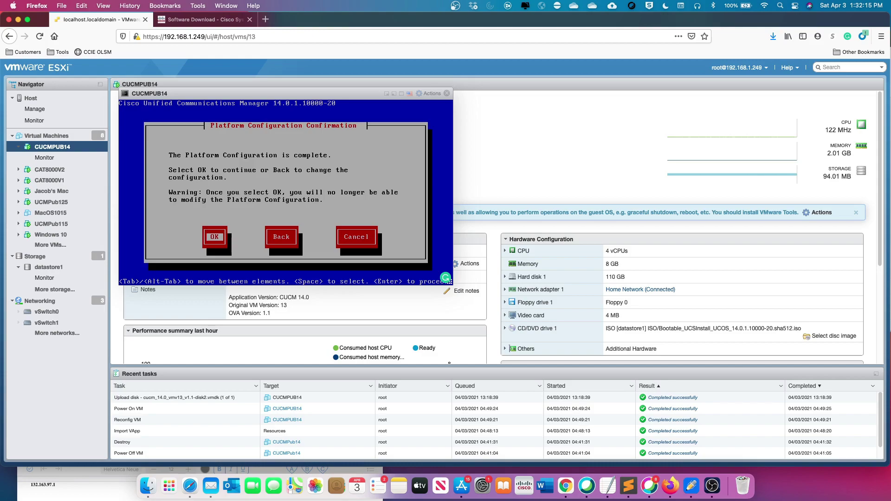
Accept the Platform Configuration Confirmation with OK to continue installing
key("Return")
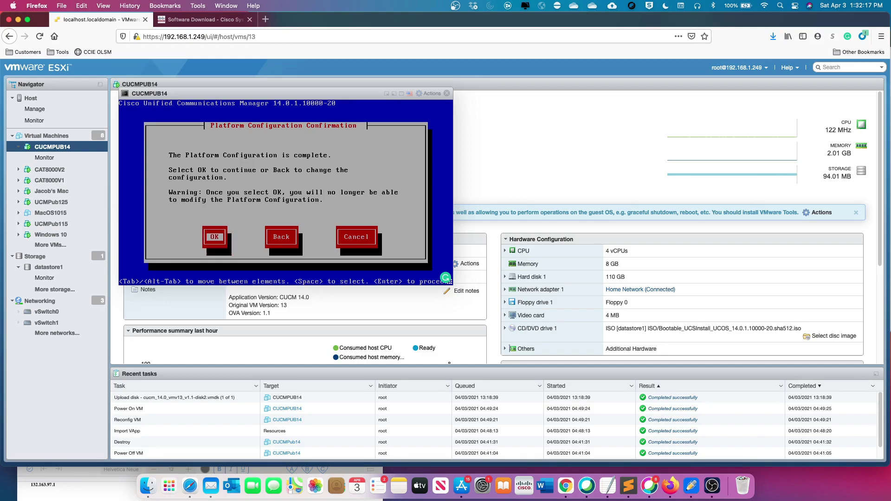
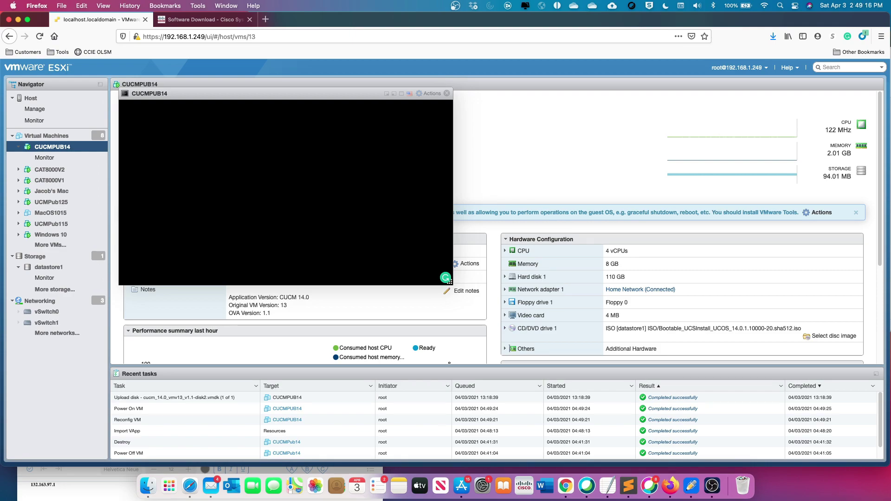
Log into the CUCMPUB14 console as admin after clearing stray characters from the login prompt
left_click(332, 178)
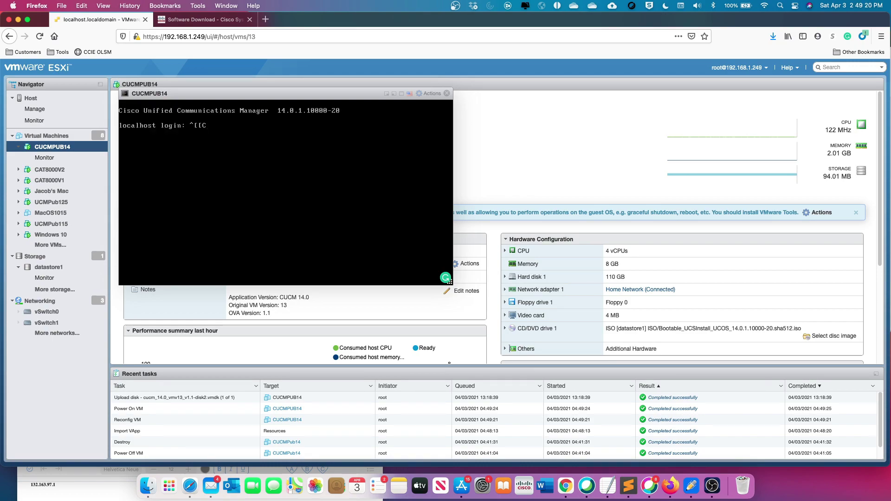
key("BackSpace")
key("BackSpace")
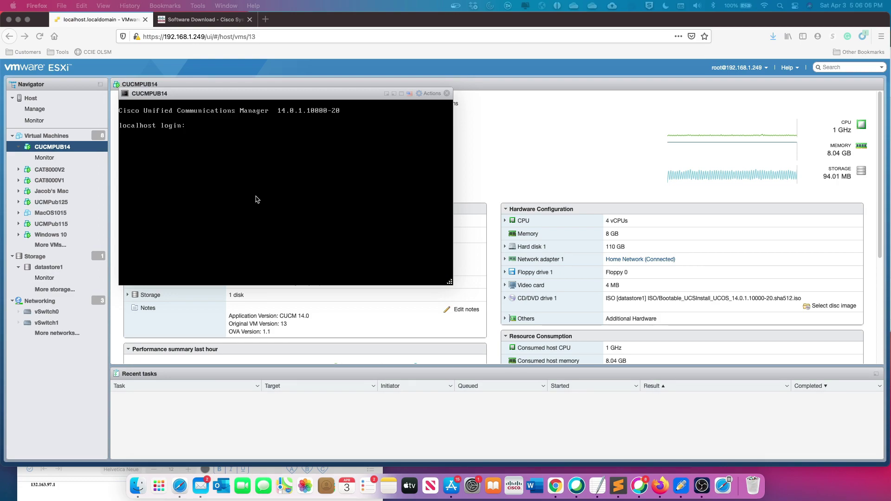
left_click(247, 189)
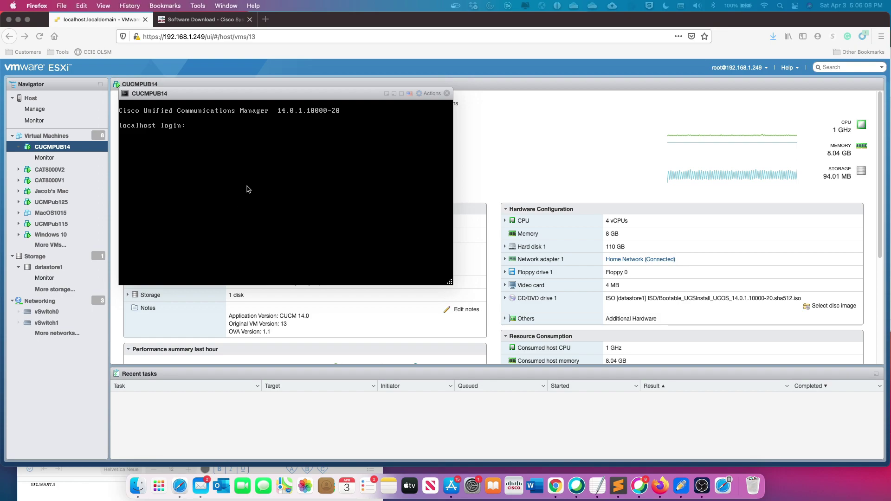
type("admin")
key("Return")
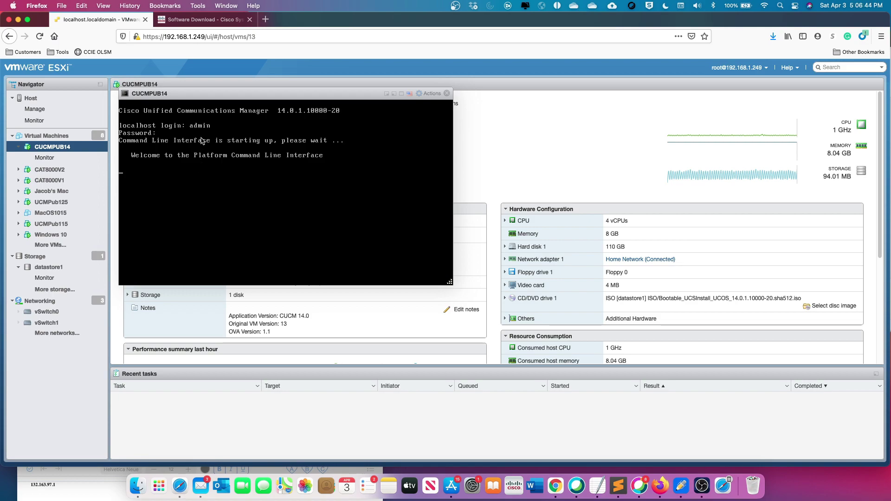
Open a new Firefox tab and enter the address 192.168.1.230
left_click(265, 19)
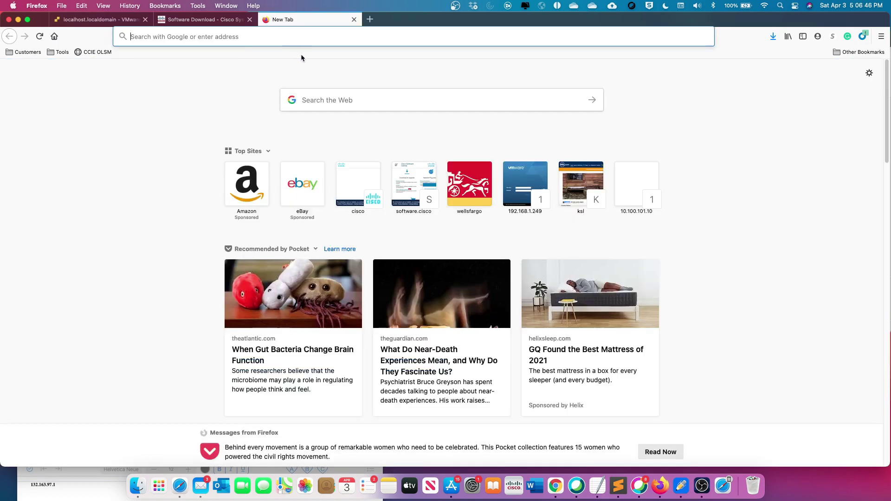
left_click(245, 39)
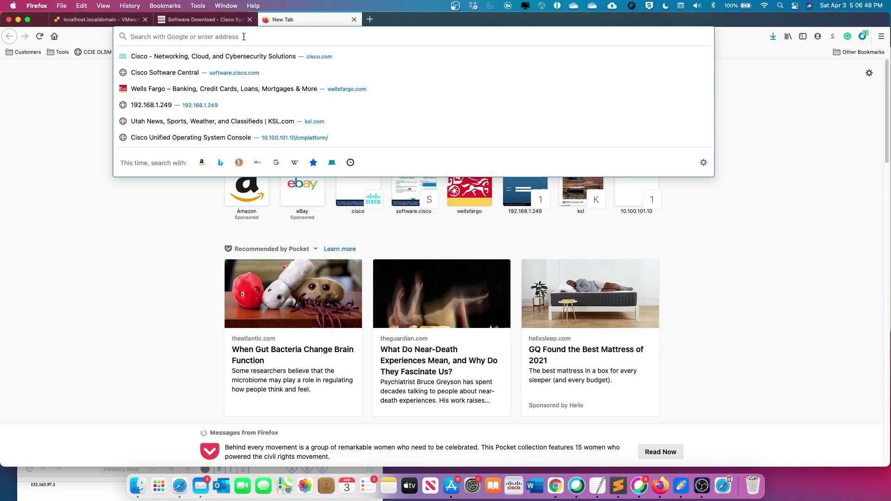
type("192.168")
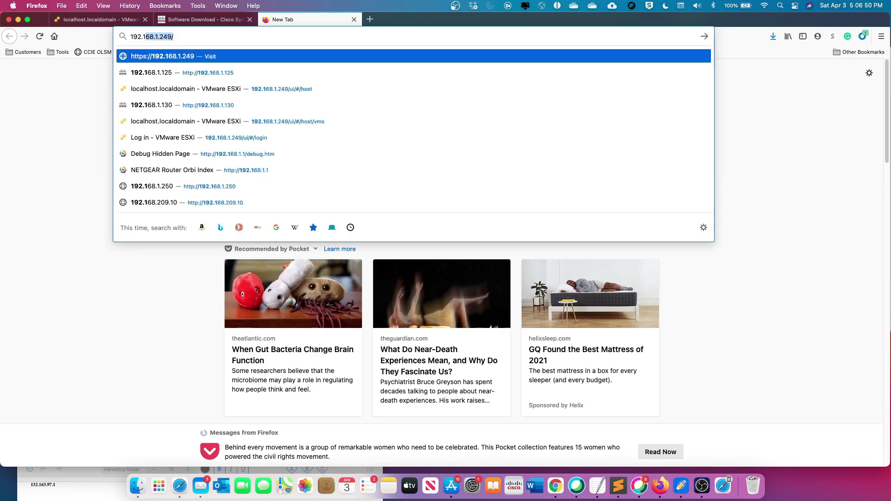
type(".1.230")
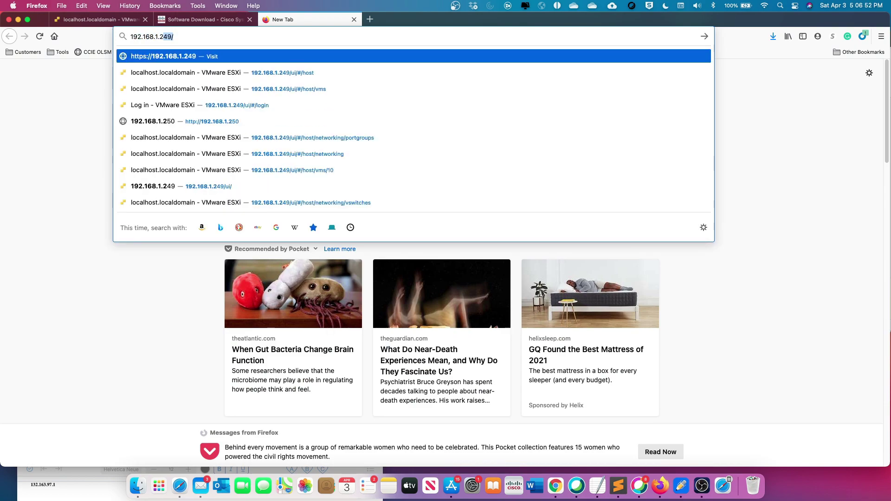